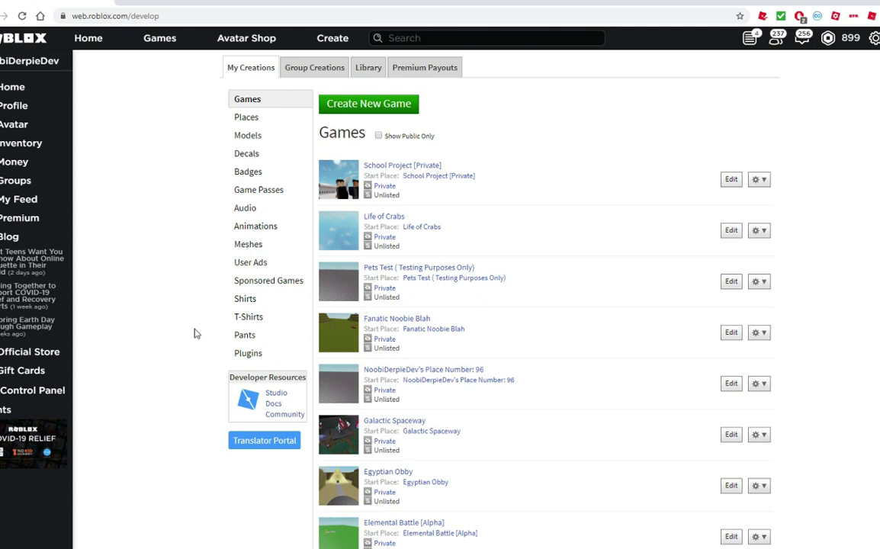
Create a new game from the Baseplate template.
scroll(183, 332, down, 5)
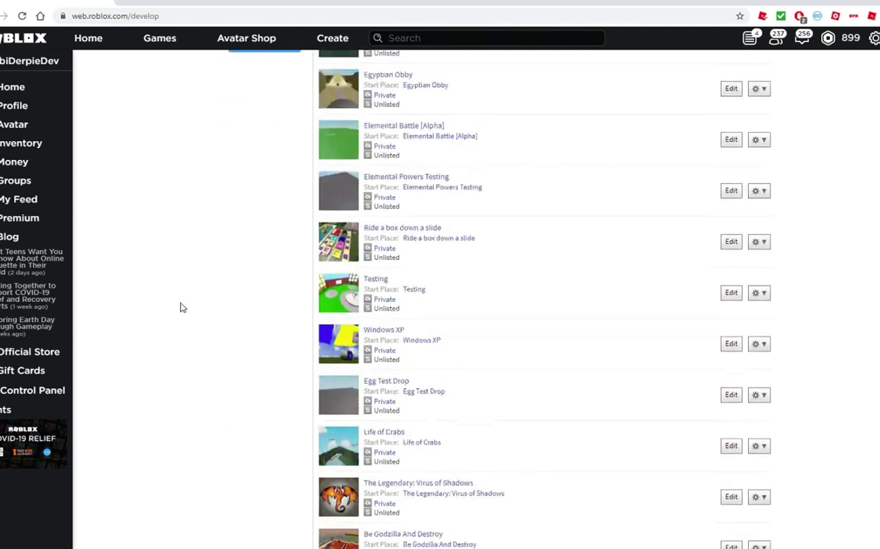
scroll(180, 308, up, 5)
click(355, 112)
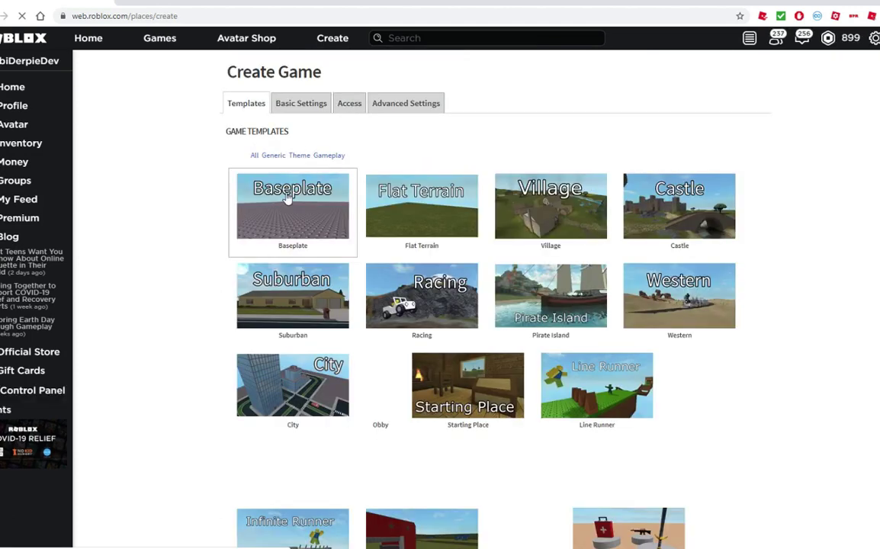
scroll(146, 220, down, 3)
click(255, 435)
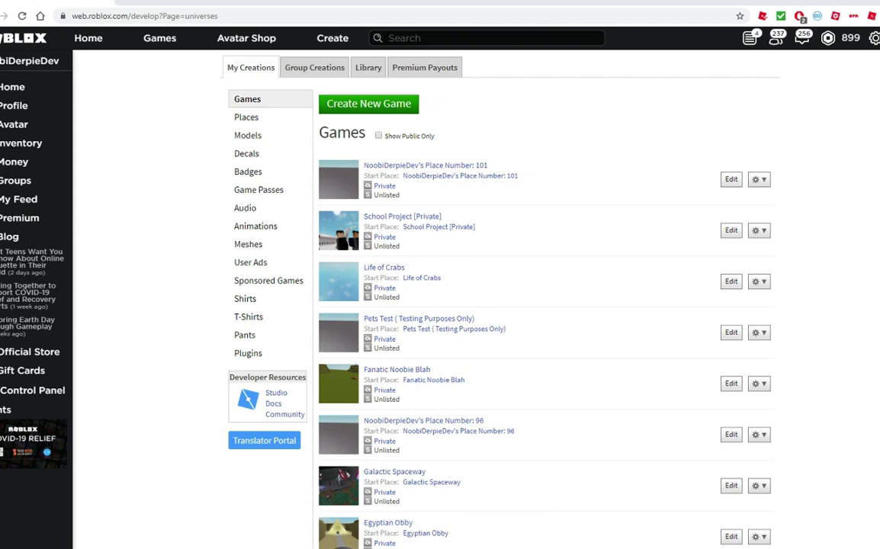
Rename the newly created place "Tutorial Jailbreak" in its basic settings and save it.
click(764, 181)
click(743, 202)
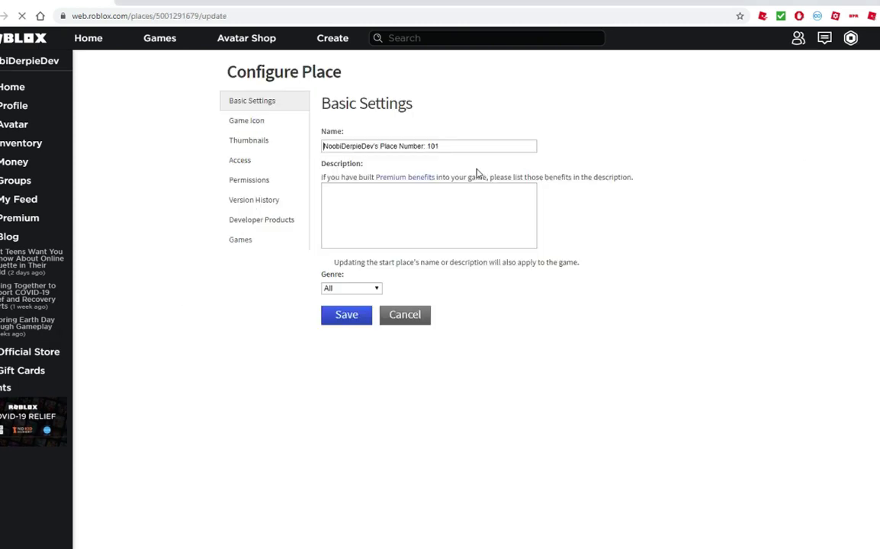
drag(468, 151, 252, 151)
text(TUt)
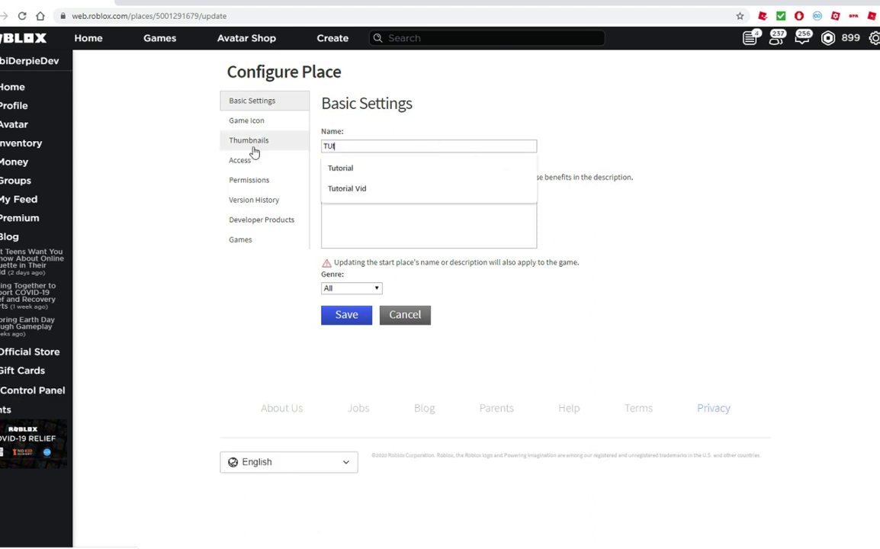
text(orial Jailbreak)
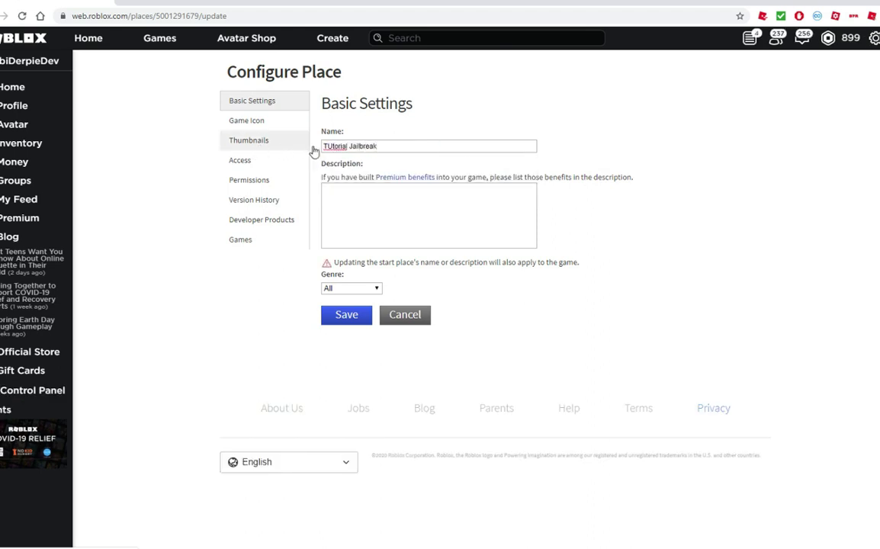
click(359, 322)
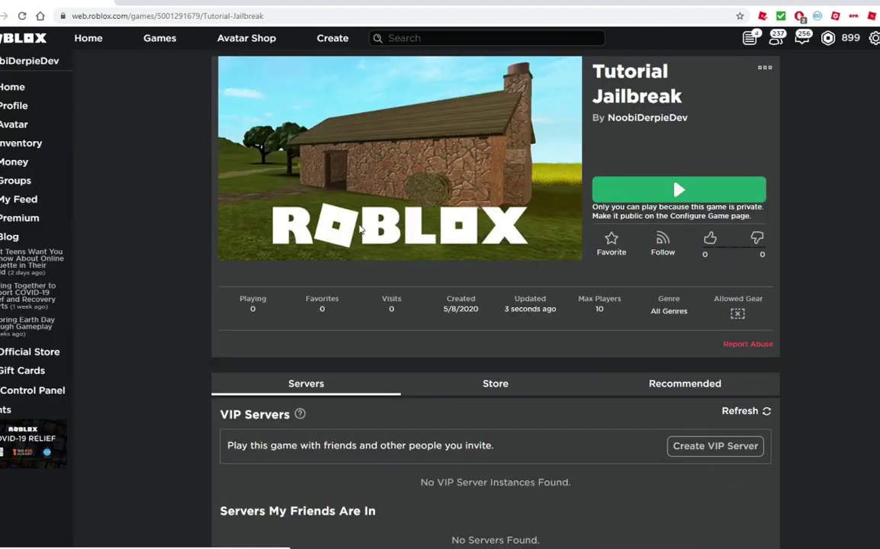
Open the Tutorial Jailbreak place for editing in Roblox Studio.
click(765, 70)
click(717, 82)
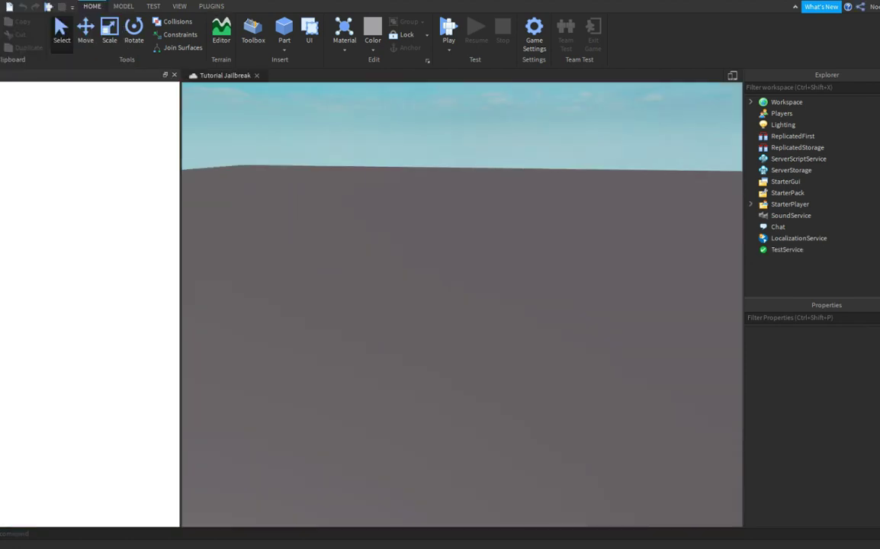
Insert a block part and move it to a different spot on the baseplate.
right_drag(265, 276, 273, 275)
right_drag(420, 230, 420, 231)
scroll(420, 236, up, 5)
scroll(420, 236, down, 5)
scroll(420, 236, up, 5)
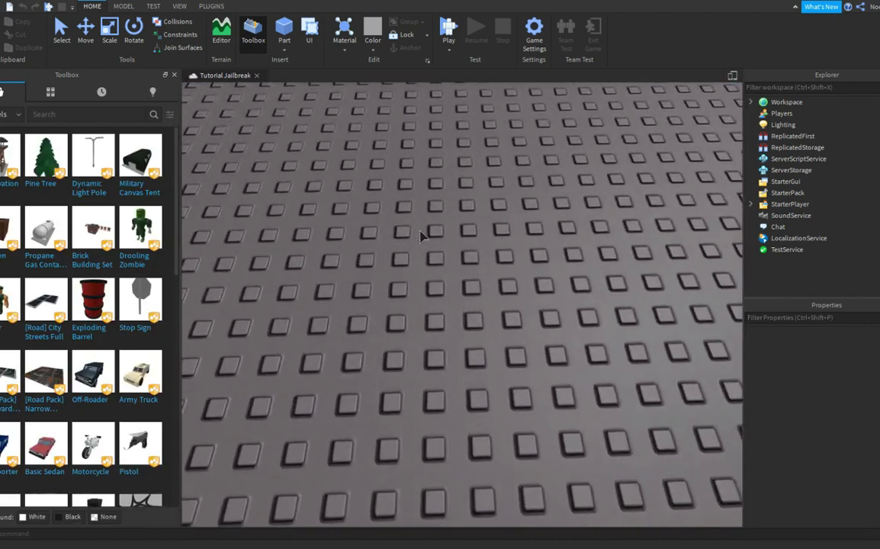
scroll(423, 236, down, 5)
click(283, 34)
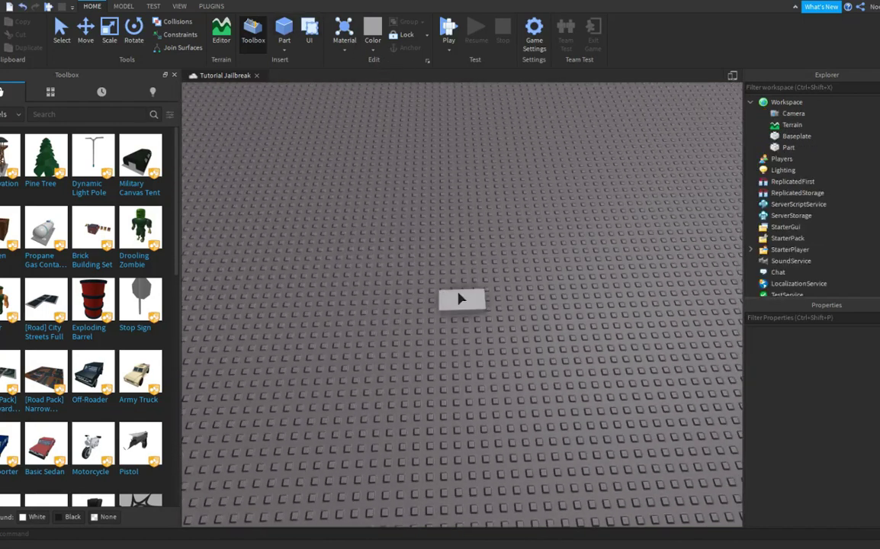
drag(462, 303, 295, 171)
Scale the block part into a long, tall wall.
click(105, 33)
scroll(296, 172, down, 7)
shift+drag(365, 228, 367, 230)
right_drag(367, 230, 360, 205)
shift+drag(367, 230, 410, 357)
drag(406, 406, 314, 526)
drag(433, 373, 461, 321)
Insert the Drooling Zombie model in front of the wall and compare its height with the wall.
scroll(461, 325, up, 5)
right_drag(461, 320, 428, 316)
click(141, 227)
drag(456, 330, 460, 326)
scroll(460, 326, up, 5)
right_drag(405, 226, 402, 226)
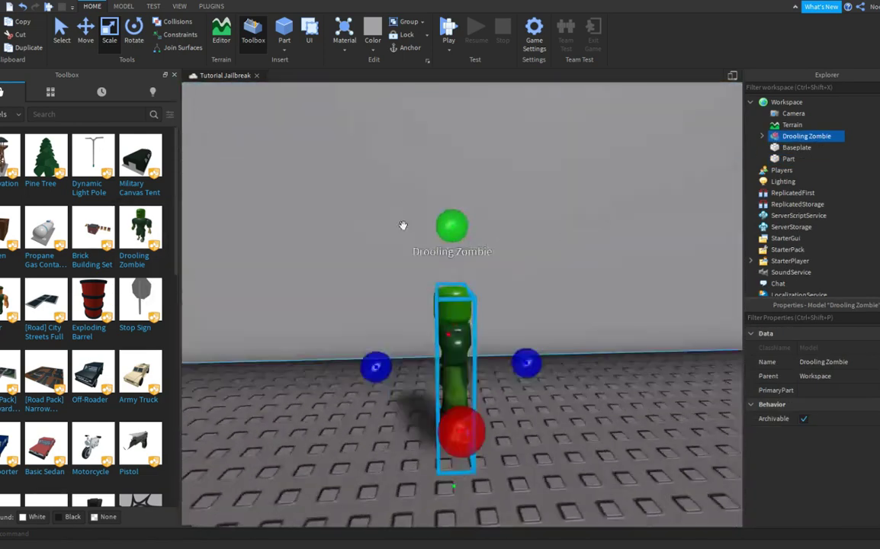
scroll(452, 293, down, 5)
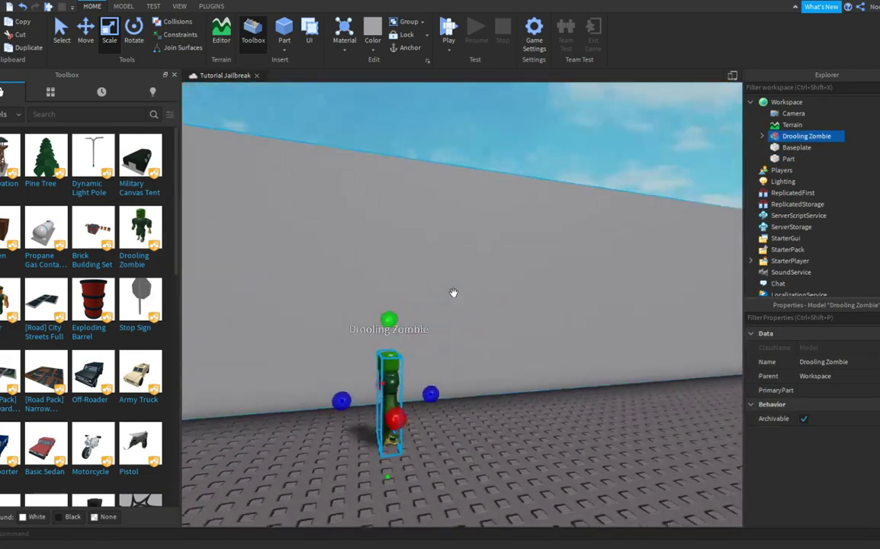
right_drag(451, 293, 448, 298)
scroll(449, 409, up, 4)
right_drag(450, 408, 451, 413)
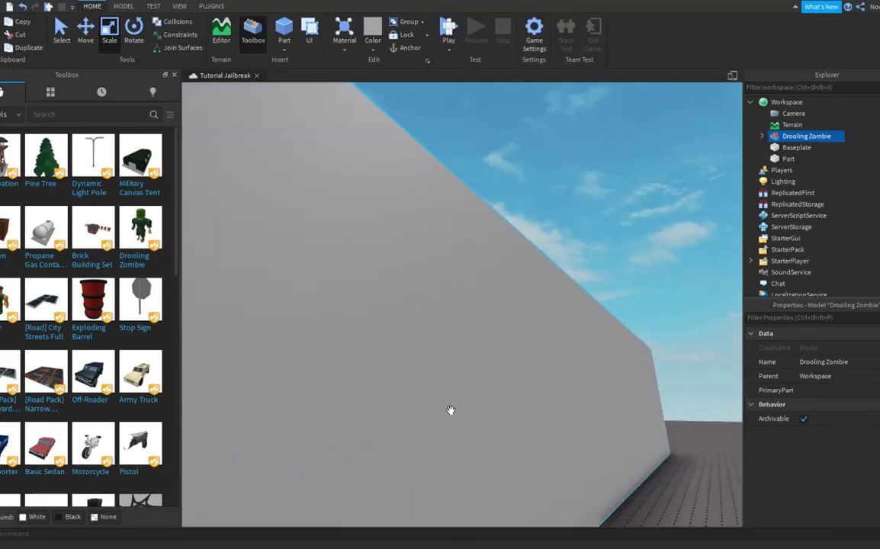
scroll(451, 413, down, 6)
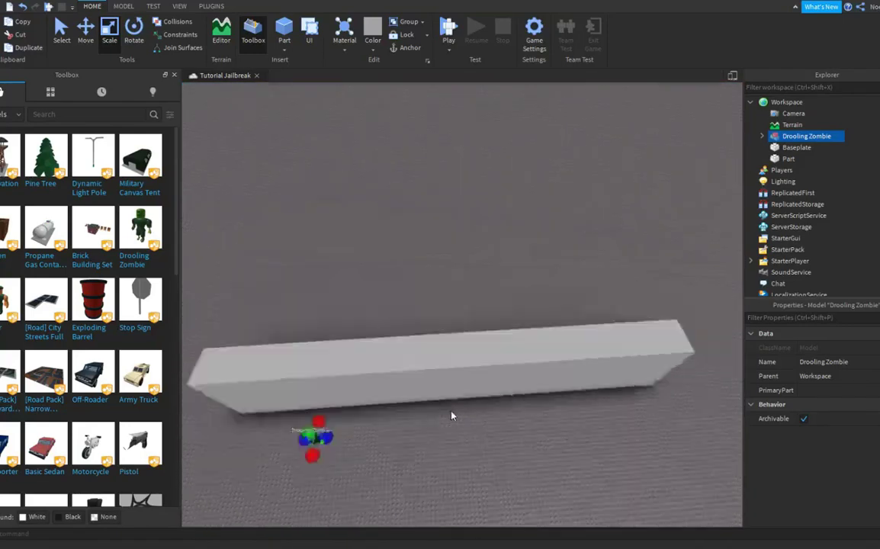
Duplicate the wall and rotate the copy 90 degrees so it crosses the original.
click(381, 363)
right_drag(380, 363, 383, 363)
click(141, 42)
scroll(393, 160, down, 2)
key(ctrl+d)
drag(365, 147, 232, 109)
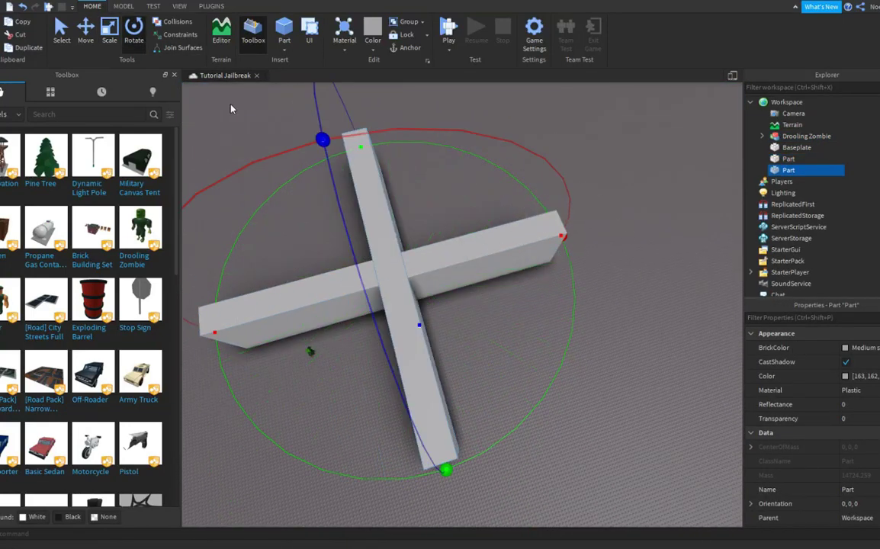
Move the rotated wall to one end of the first wall to form an L-shaped corner.
click(92, 42)
drag(459, 264, 601, 231)
right_drag(601, 231, 600, 231)
drag(564, 254, 710, 273)
scroll(492, 234, down, 3)
right_drag(492, 233, 493, 234)
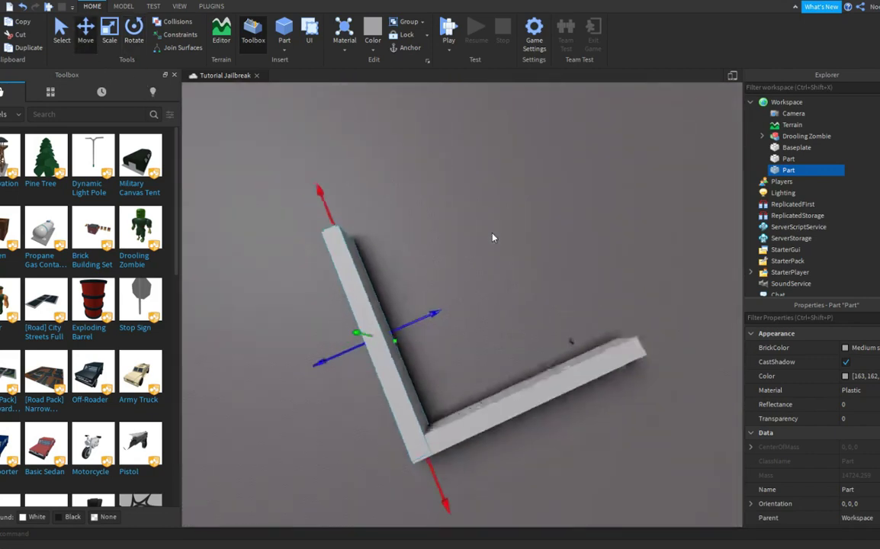
Duplicate the rotated wall and move the copy to the opposite end of the first wall.
scroll(492, 238, down, 2)
key(ctrl+d)
drag(409, 311, 546, 219)
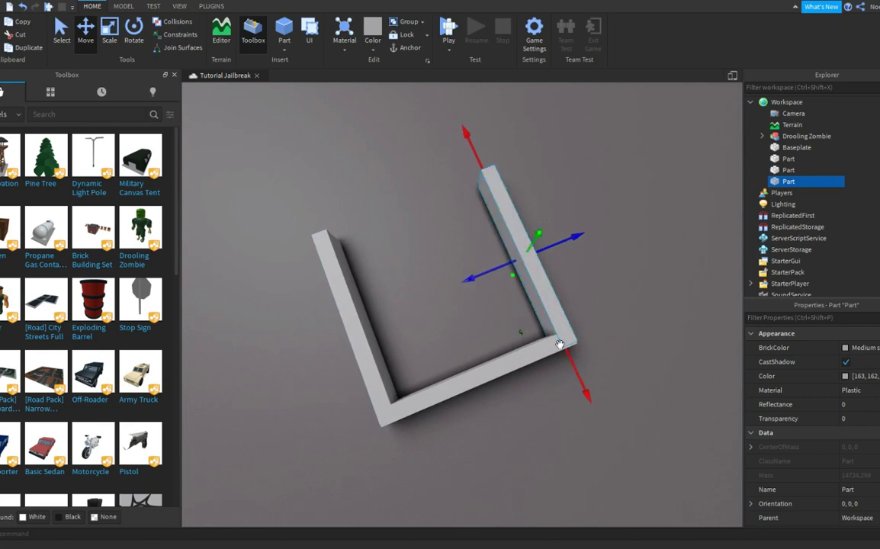
Duplicate the first wall and move the copy across the open side to close the square enclosure.
click(488, 362)
click(498, 393)
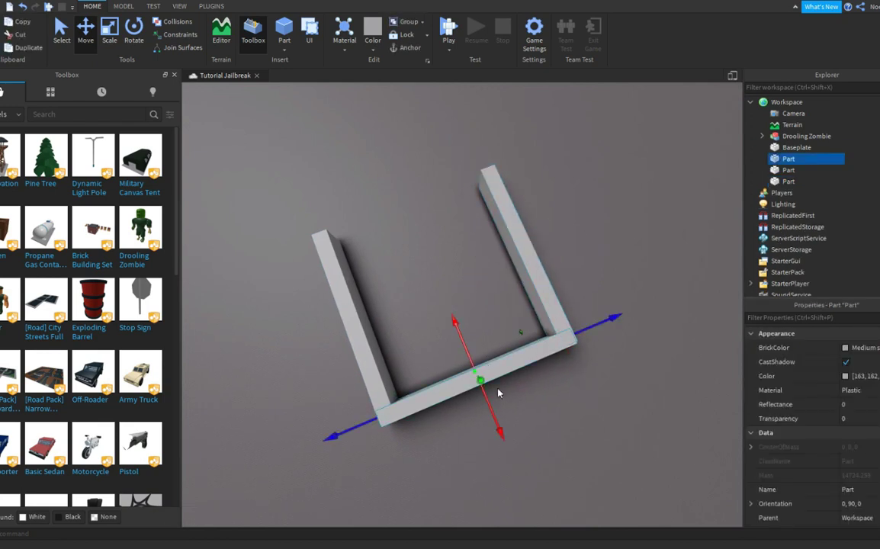
key(ctrl+d)
drag(491, 419, 375, 248)
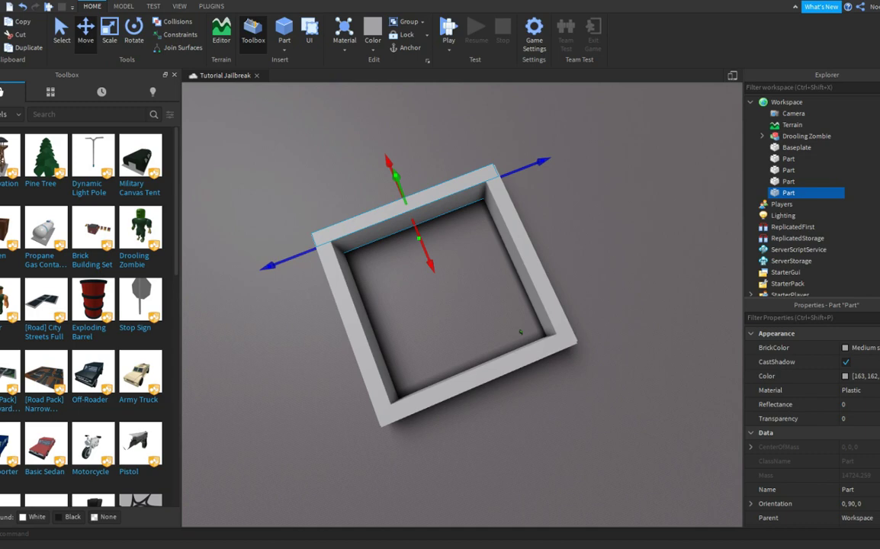
Insert a new block part and place it on top of the walls at one corner of the enclosure.
scroll(452, 242, up, 4)
click(453, 251)
scroll(453, 251, up, 4)
mouse_move(453, 251)
right_down()
mouse_move(473, 251)
mouse_move(453, 246)
right_up()
scroll(453, 247, up, 3)
scroll(453, 244, down, 5)
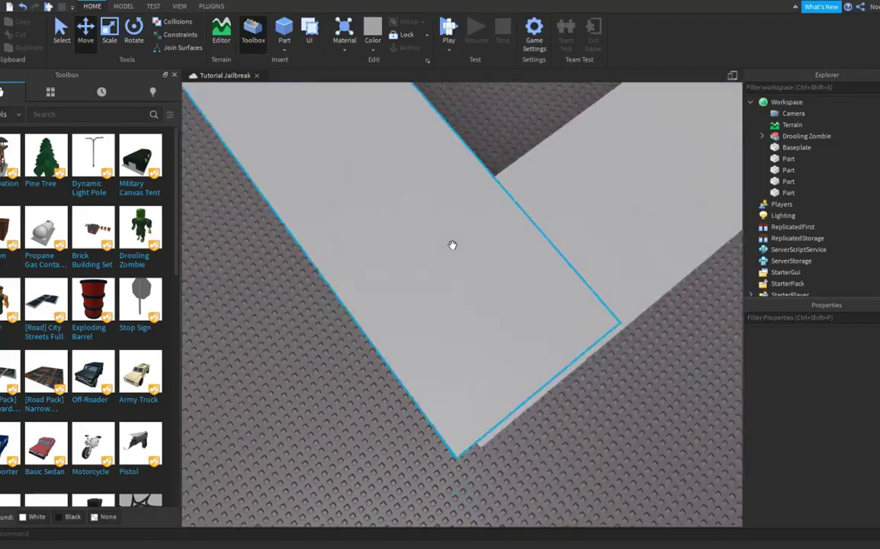
click(283, 34)
drag(452, 327, 465, 178)
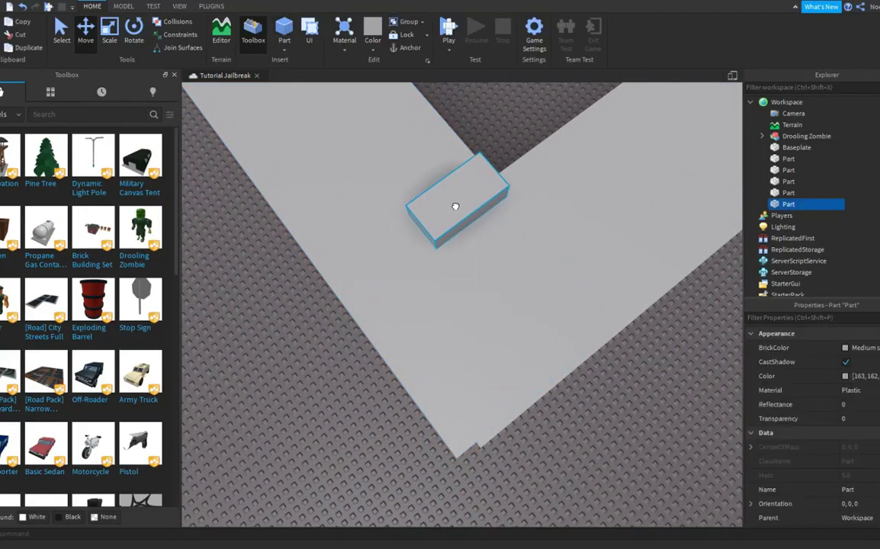
Insert a CornerWedgePart into the Workspace.
right_drag(465, 178, 589, 212)
key(d)
right_drag(422, 187, 424, 190)
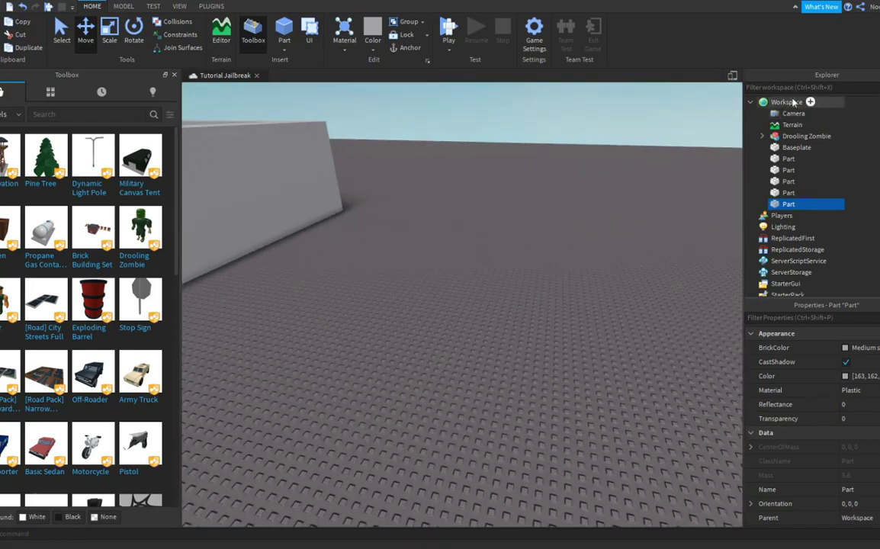
click(811, 102)
text(corner)
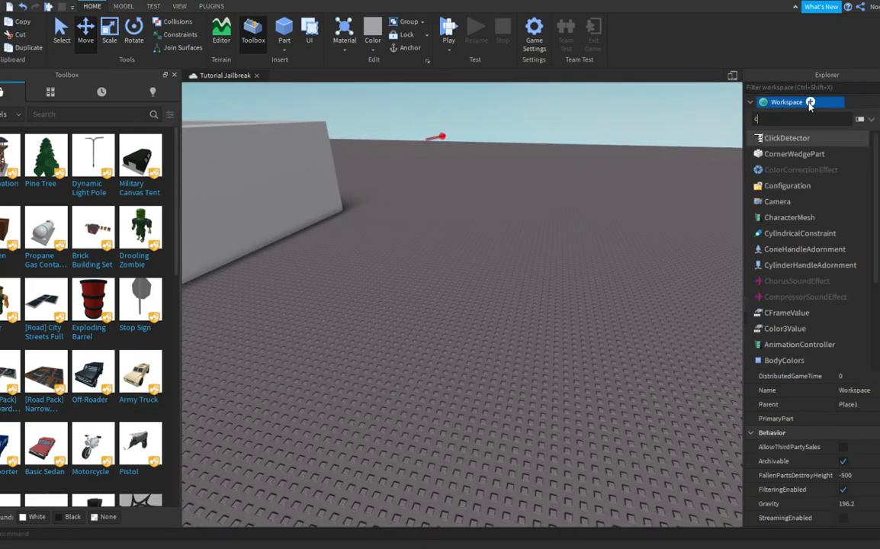
click(794, 138)
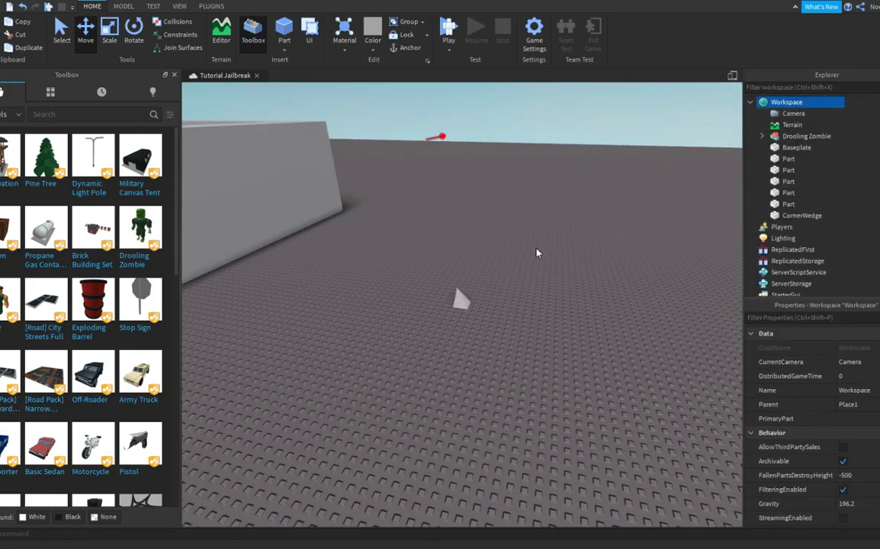
Move the corner wedge onto the top of the wall beside the small corner block.
key(f)
right_drag(535, 254, 535, 254)
click(483, 315)
right_drag(484, 314, 483, 314)
scroll(484, 313, down, 4)
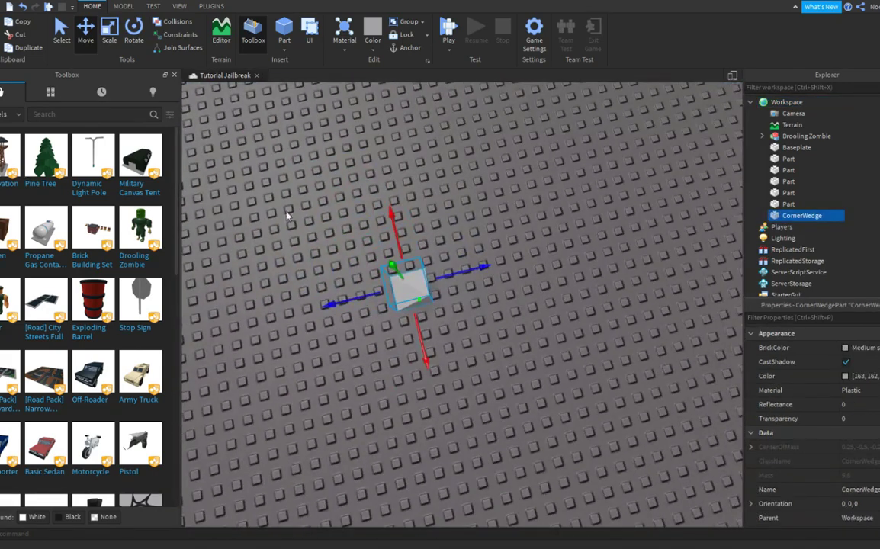
click(61, 34)
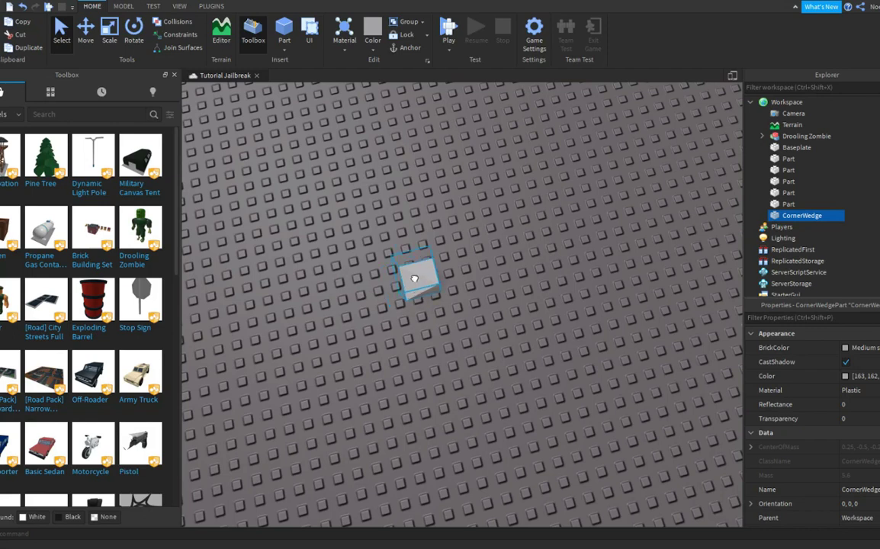
drag(412, 286, 425, 225)
right_drag(425, 225, 425, 226)
drag(425, 226, 429, 217)
right_drag(426, 215, 428, 216)
drag(429, 216, 520, 186)
scroll(526, 187, down, 4)
Scale the small corner block into a thick tower block covering the wall corner, undoing the accidental resize of the wall.
click(417, 290)
click(109, 34)
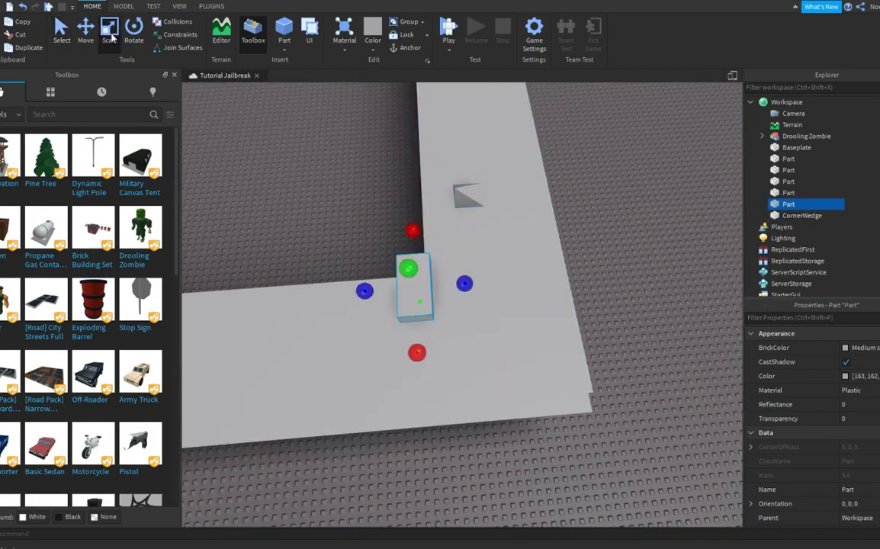
drag(463, 283, 620, 288)
drag(499, 346, 527, 474)
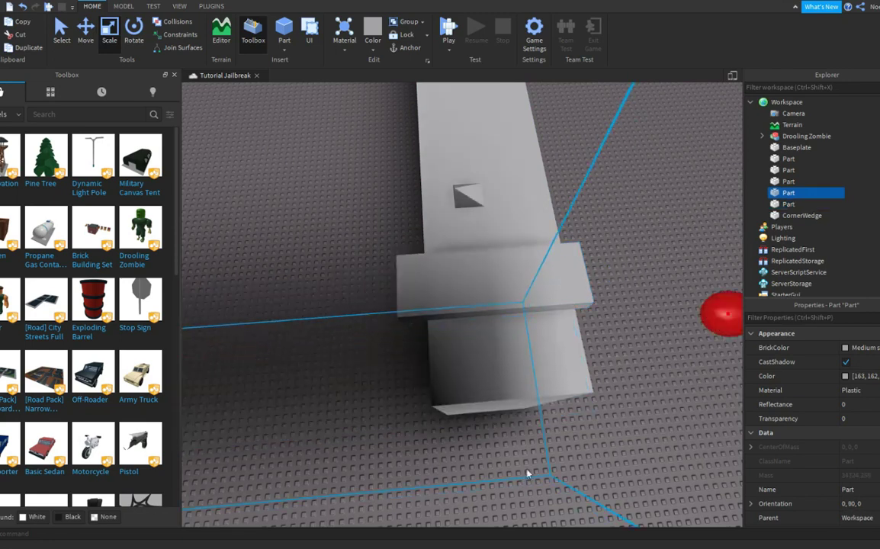
click(22, 6)
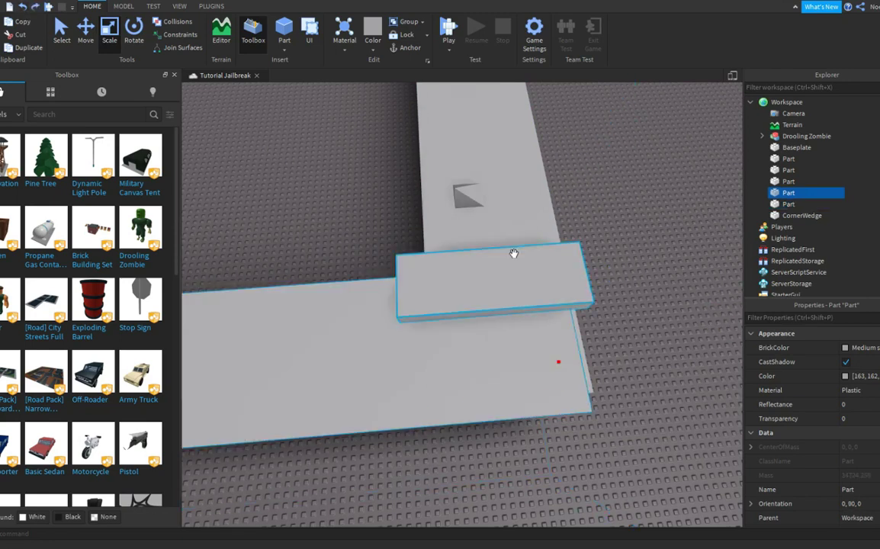
click(515, 251)
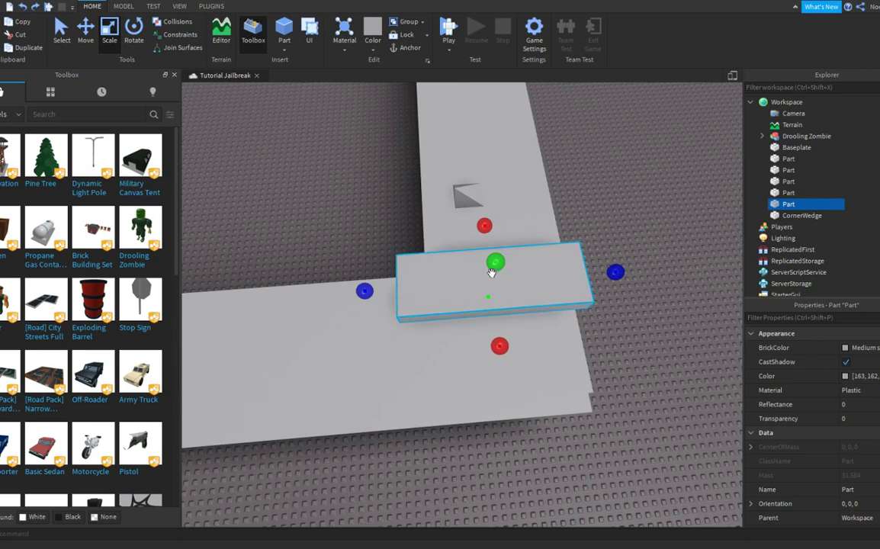
drag(502, 348, 560, 479)
right_drag(560, 480, 489, 314)
drag(494, 288, 475, 204)
Position the corner wedge at the tower block's inner corner and scale it up into a tall spike.
drag(389, 291, 535, 257)
right_drag(535, 257, 380, 201)
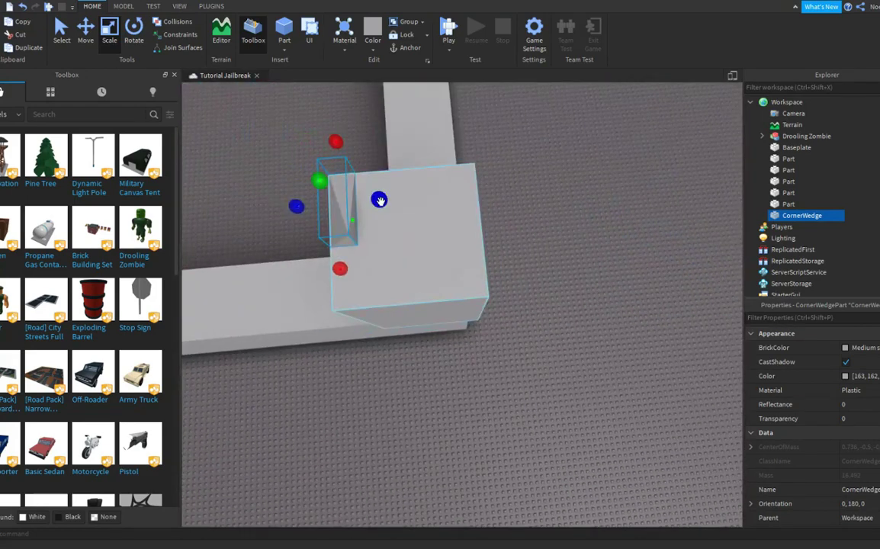
drag(379, 201, 424, 196)
drag(342, 180, 342, 120)
Duplicate the tall corner wedge, rotate the copy and move it to the adjacent corner of the tower block.
key(ctrl+d)
key(ctrl+4)
drag(375, 305, 256, 229)
click(85, 30)
drag(371, 269, 372, 354)
Duplicate both corner wedges on the tower block and rotate the copied pair for the opposite side.
right_drag(550, 251, 603, 259)
scroll(492, 297, up, 3)
click(412, 328)
ctrl+click(492, 297)
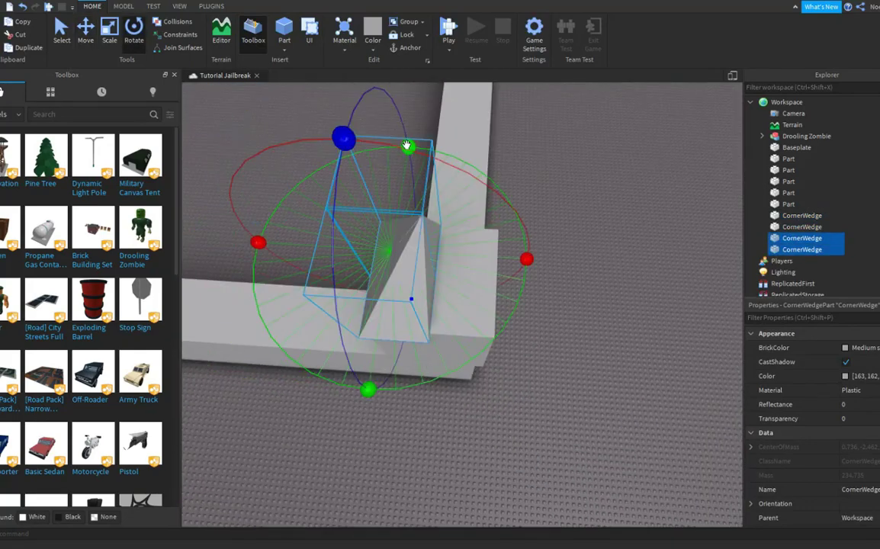
key(ctrl+r)
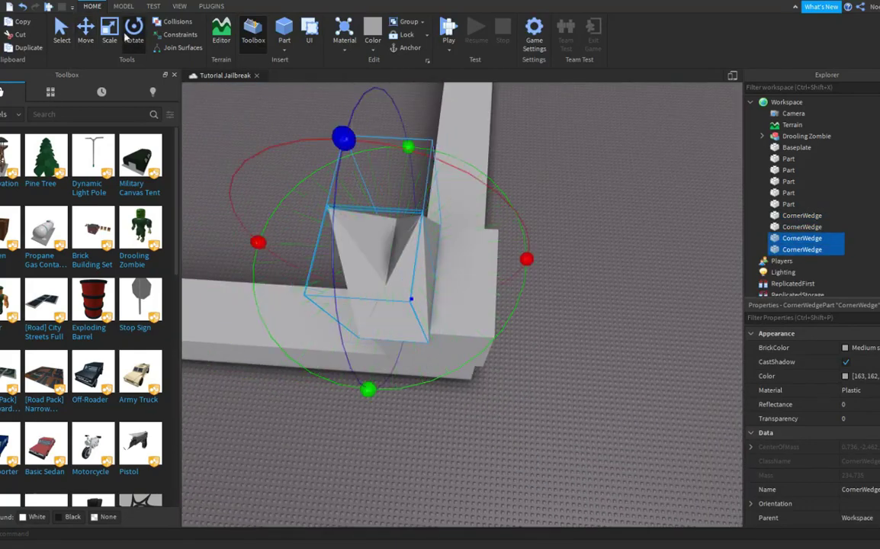
Copy the tower block with its four corner wedges to the other corners of the enclosure.
key(ctrl+2)
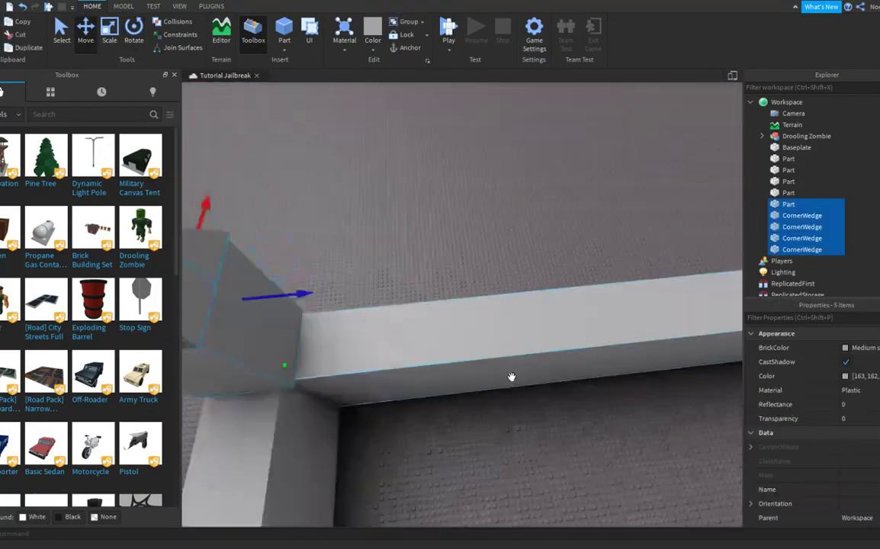
key(f)
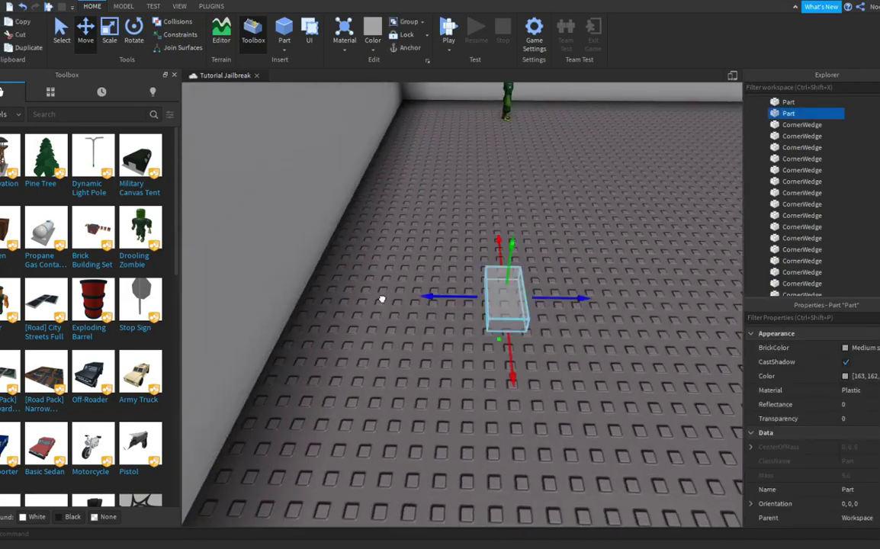
Scale the new part to cover the enclosure's floor, set its material to Grass and colour it green.
key(ctrl+3)
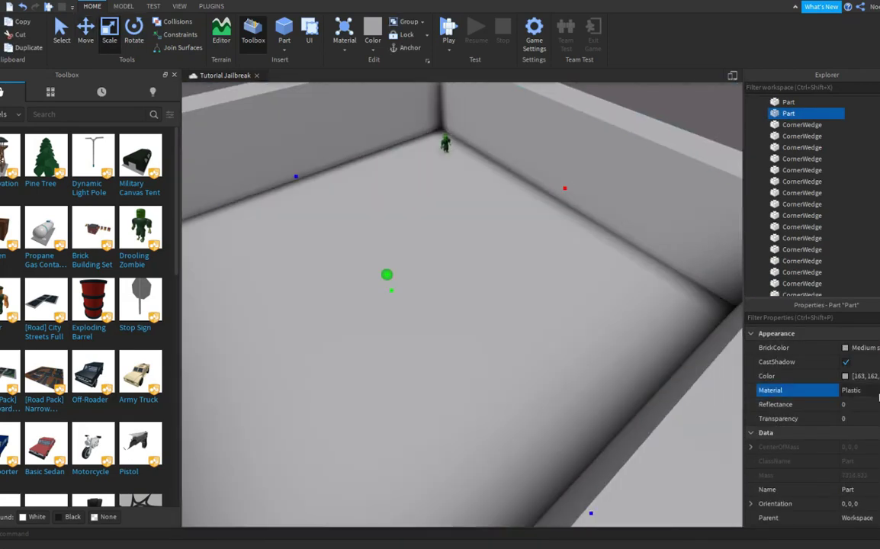
click(852, 389)
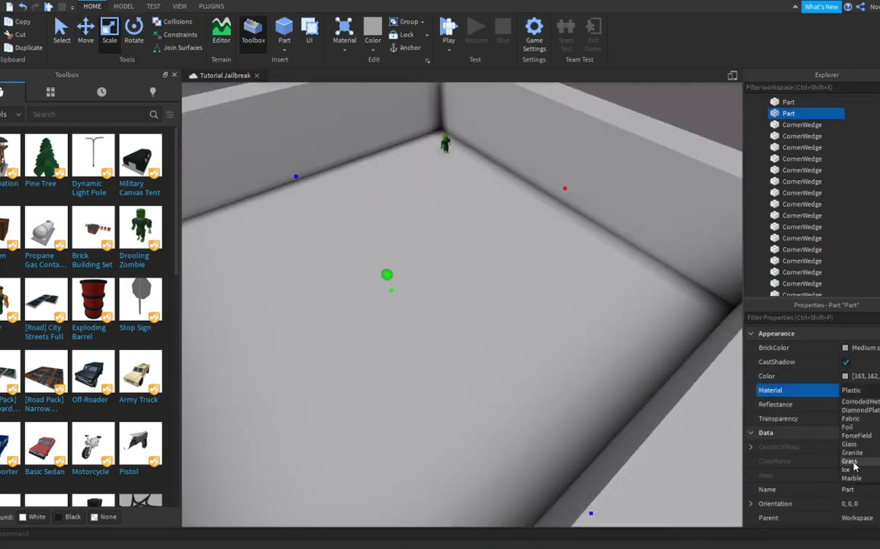
click(851, 467)
click(851, 376)
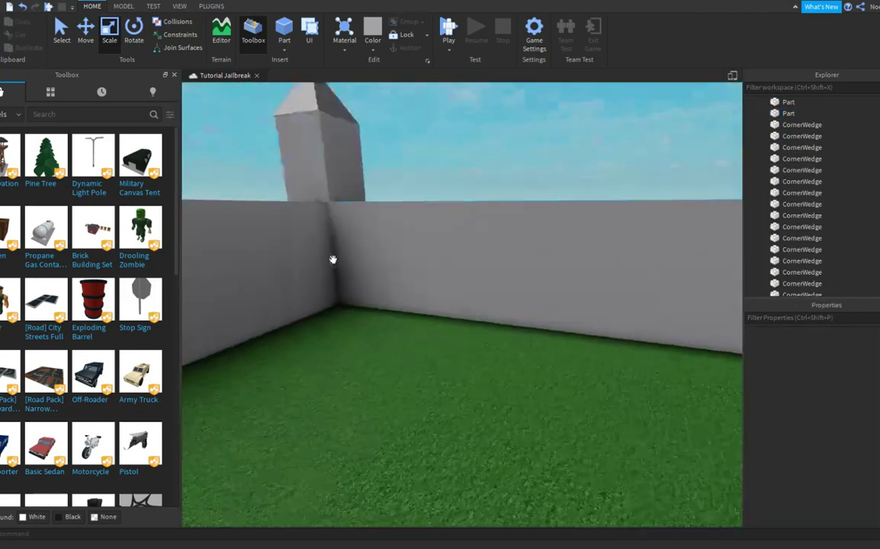
Shorten one of the enclosure walls to about half its length to open up that side.
scroll(334, 264, down, 5)
key(w)
right_drag(327, 254, 335, 262)
key(w)
key(w)
right_drag(439, 220, 602, 260)
click(433, 229)
key(f)
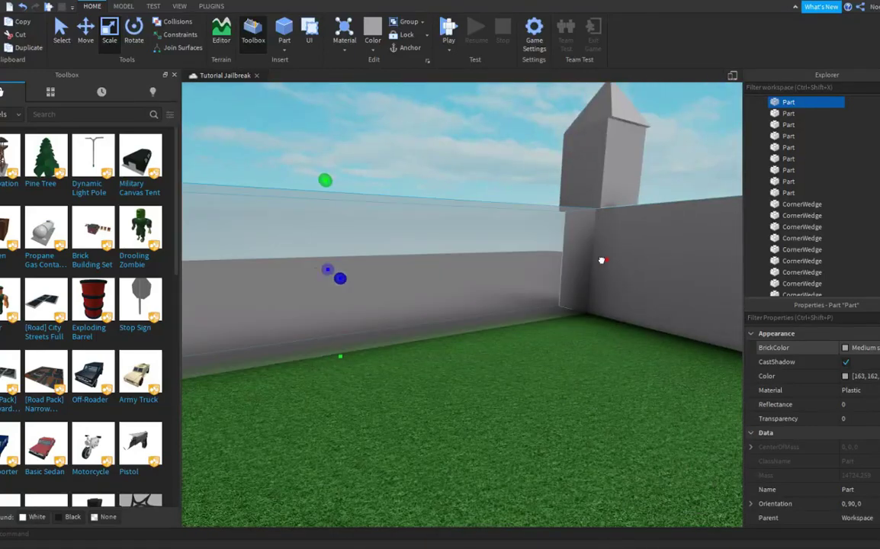
drag(601, 260, 485, 270)
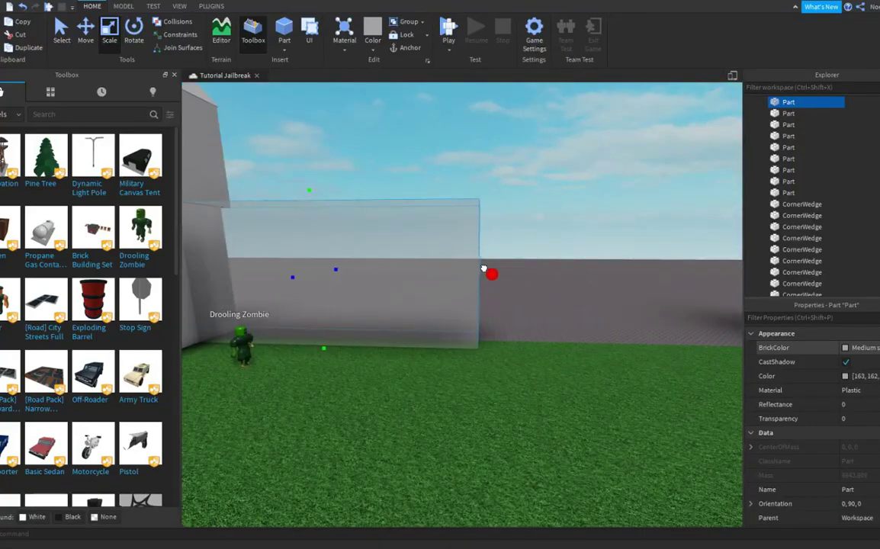
Duplicate the shortened wall and move the copy along the open side to the opposite corner.
right_drag(484, 269, 484, 269)
key(s)
click(85, 34)
key(ctrl+d)
drag(434, 272, 546, 270)
key(d)
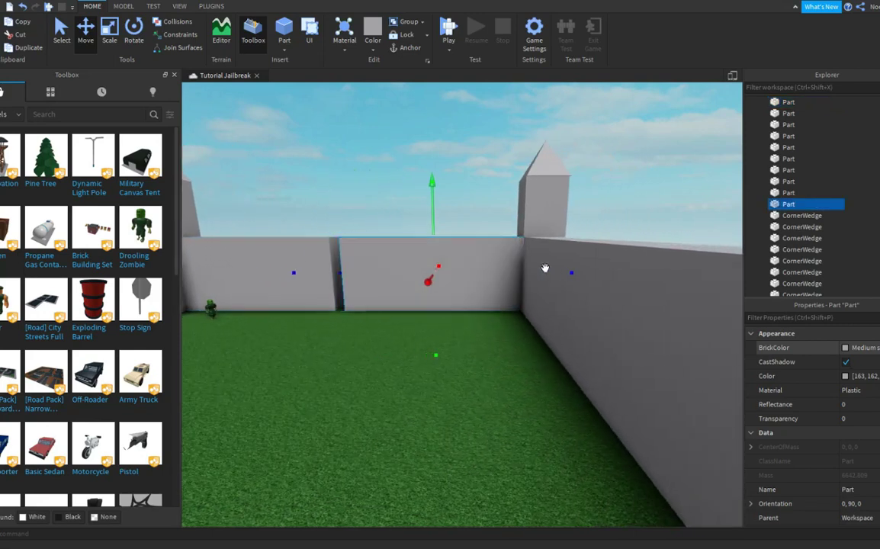
Shorten the copied wall section at its inner end to widen the gap between the two sections.
right_drag(547, 269, 428, 240)
key(a)
key(w)
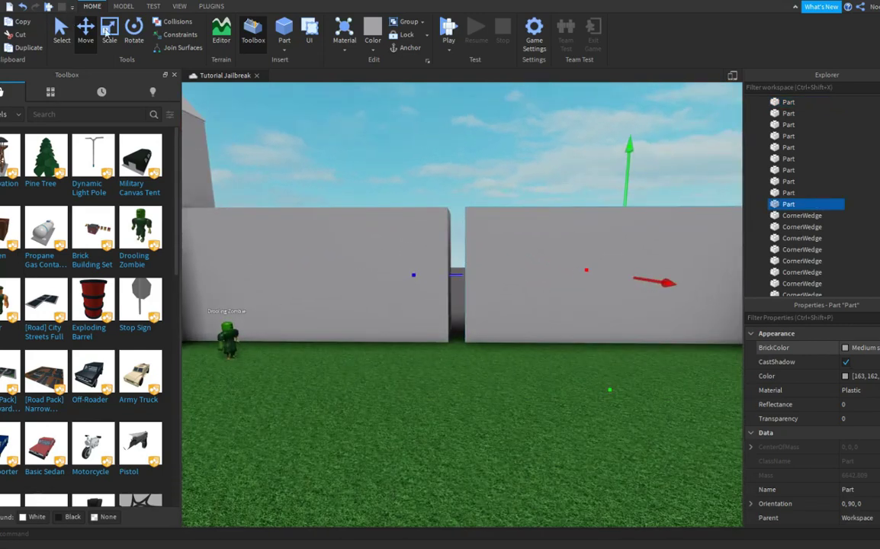
click(108, 29)
drag(455, 274, 501, 278)
Duplicate the wall section and resize the copy to fill the gap between the two wall sections.
right_drag(502, 262, 400, 258)
key(ctrl+d)
drag(301, 248, 510, 352)
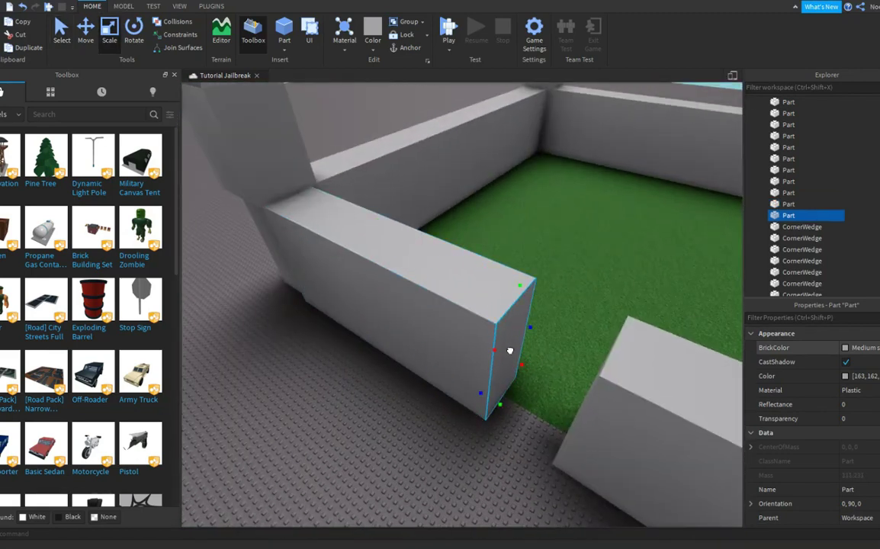
right_drag(510, 352, 525, 362)
drag(425, 330, 505, 341)
scroll(505, 338, up, 10)
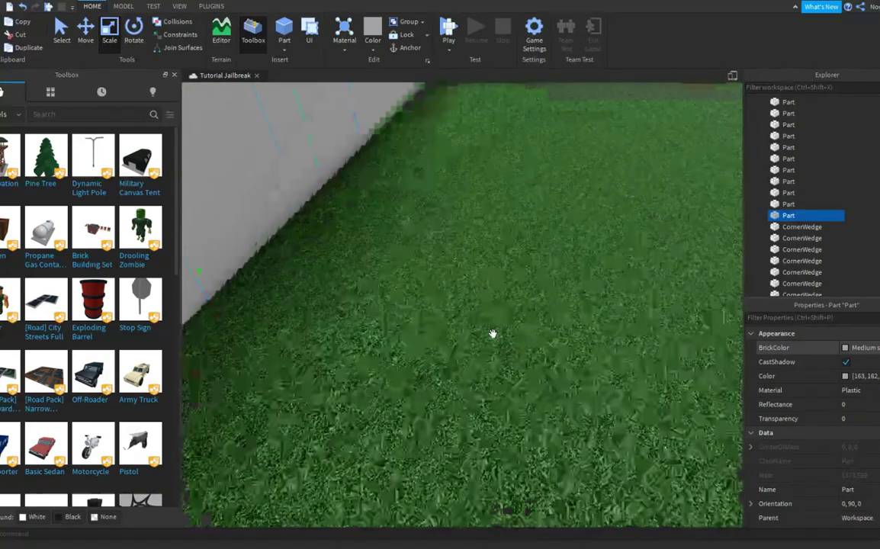
Rename the part filling the wall gap EscapeRoutePart and check where it sits in the wall.
key(f)
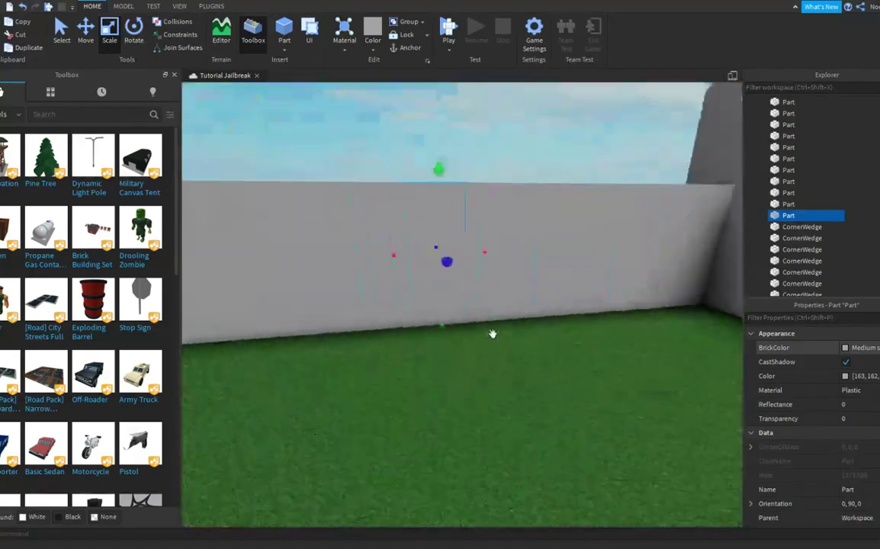
double_click(788, 214)
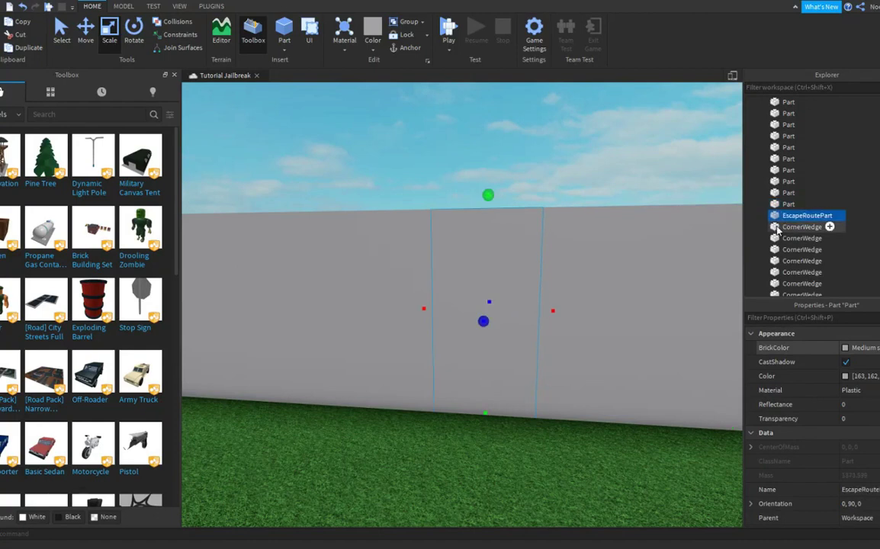
right_drag(408, 231, 415, 224)
scroll(416, 204, up, 3)
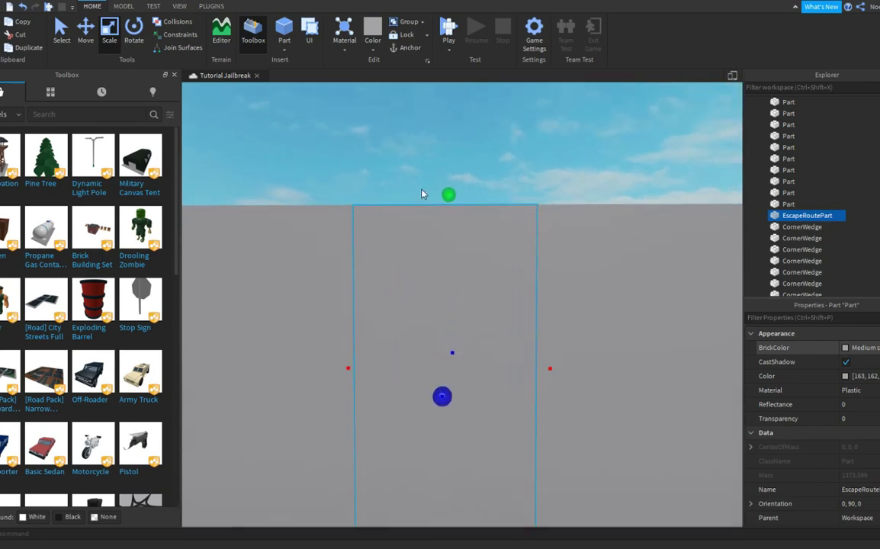
click(418, 199)
scroll(425, 170, down, 3)
scroll(441, 153, down, 2)
scroll(453, 140, up, 3)
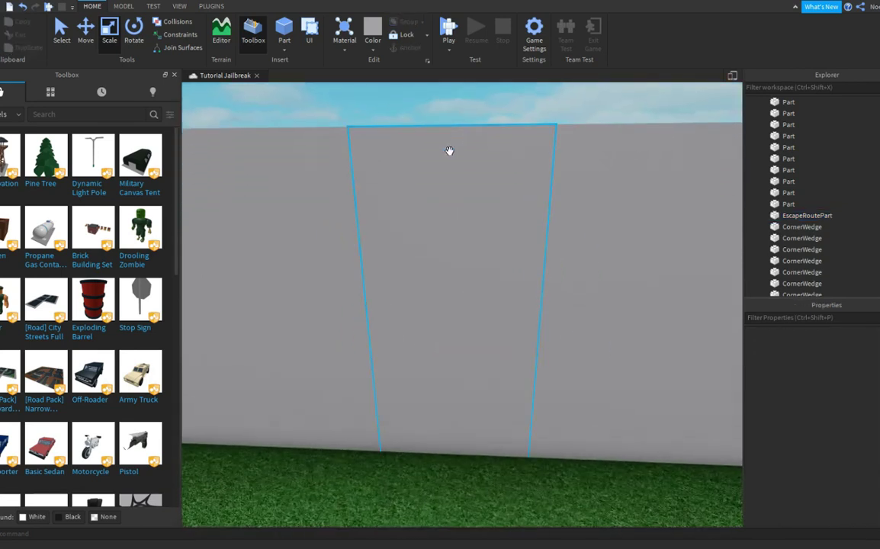
right_drag(437, 156, 539, 177)
scroll(469, 142, down, 3)
Add a ClickDetector to EscapeRoutePart.
click(807, 216)
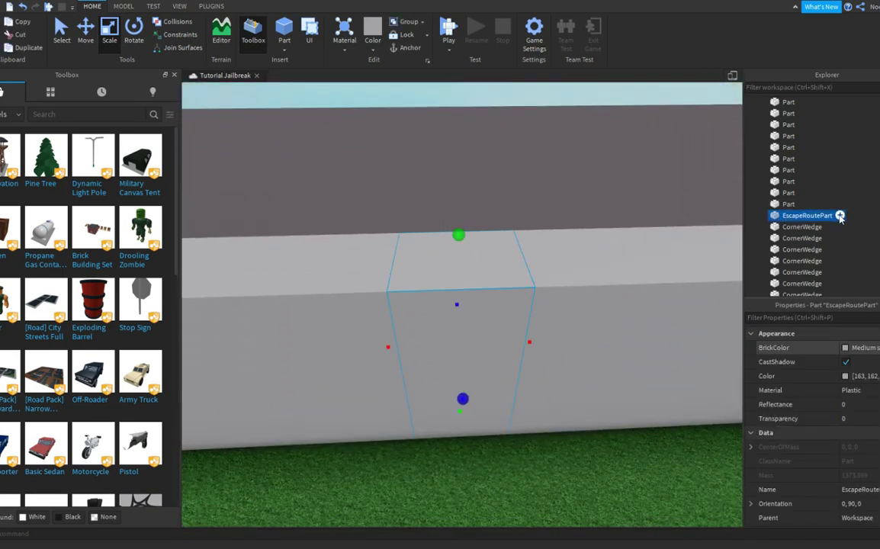
click(840, 216)
text(clik)
key(BackSpace)
text(ck)
key(Return)
Add a Script to EscapeRoutePart and replace its default code with a function connected to script.Parent.ClickDetector.MouseClick.
click(840, 216)
text(script)
key(Return)
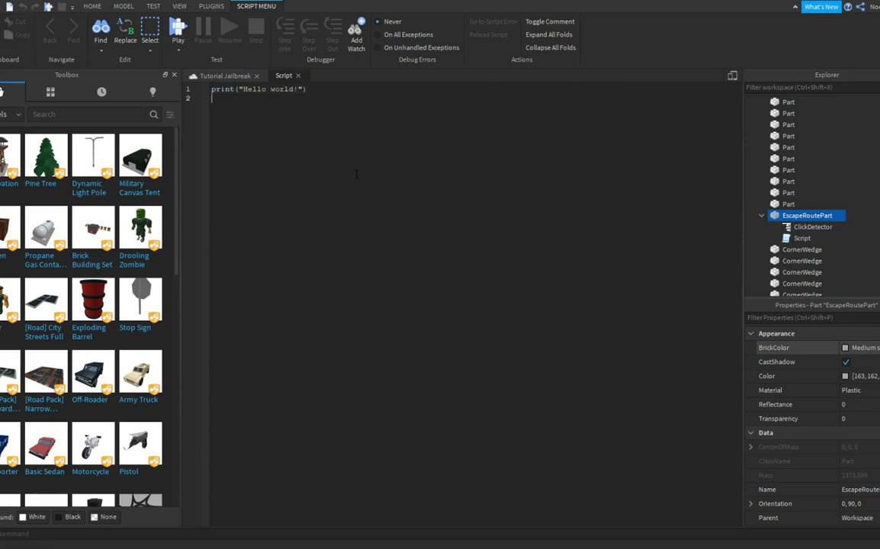
key(ctrl+a)
text(script.Parent.)
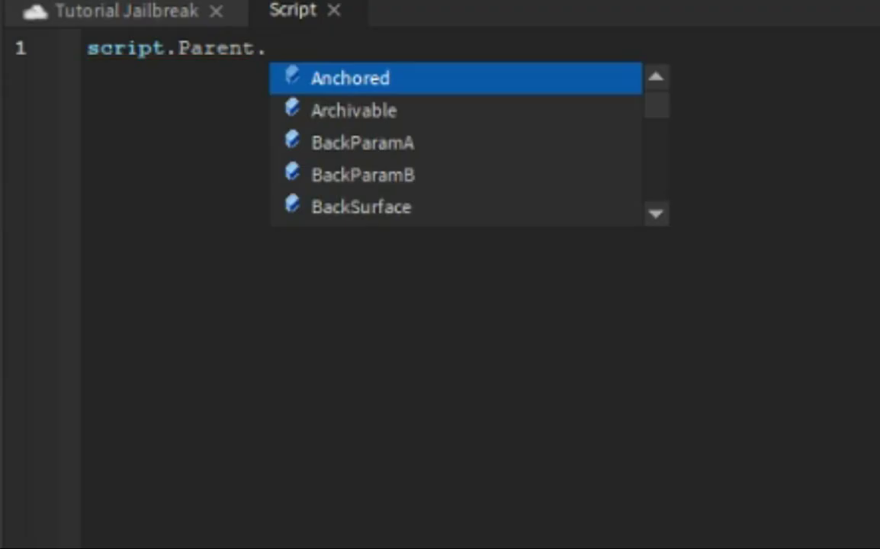
text(ClickDetector.MouseClick:Connect(function())
key(Return)
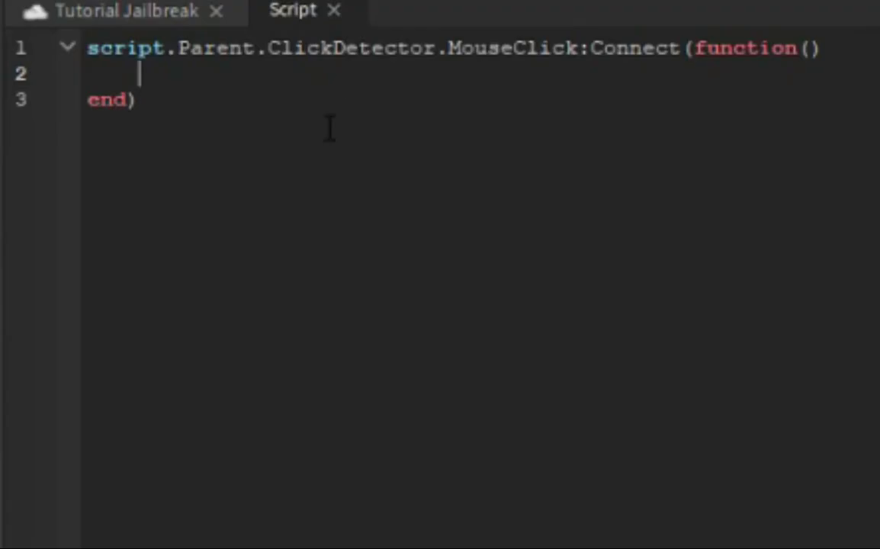
Inside the function, set game.Workspace.EscapeRoutePart.Transparency to 0.5 and its CanCollide to false.
text(game.Workspace.EscapeRoutePart.)
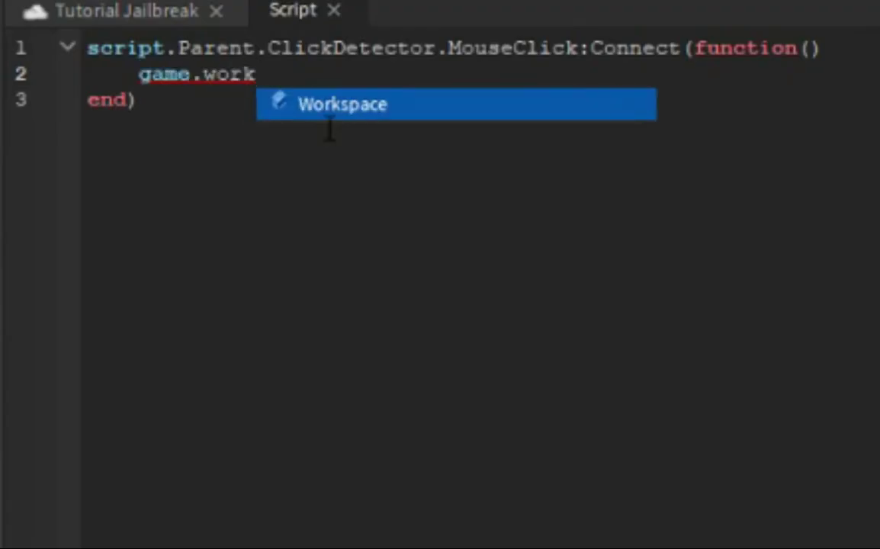
text(Transparency = 0.5)
key(Return)
text(g)
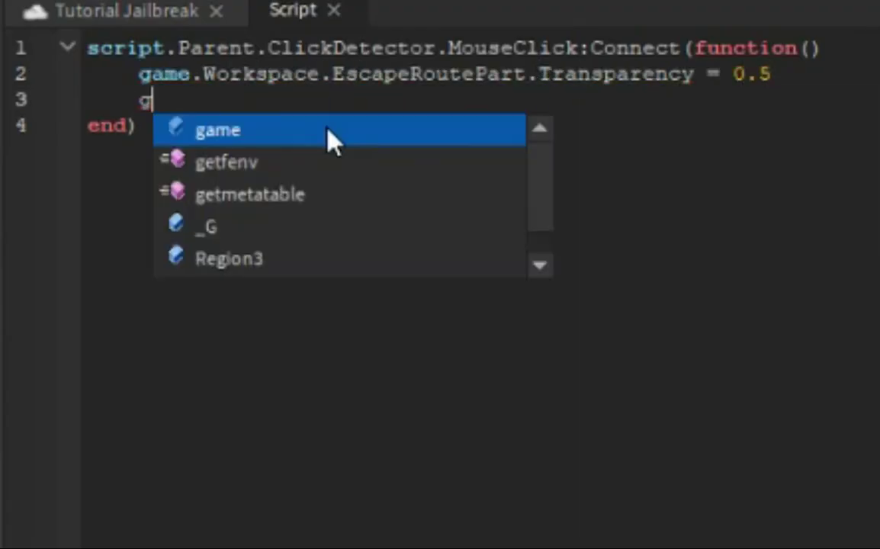
text(ame.Workspace.EscapeRoutePart.CanCollide = false)
key(Return)
Add wait(2) to the function, followed by a line setting EscapeRoutePart's Transparency to 0.
text(wait(2))
key(Return)
text(game.Workspace.EscapeRoutePart.tra)
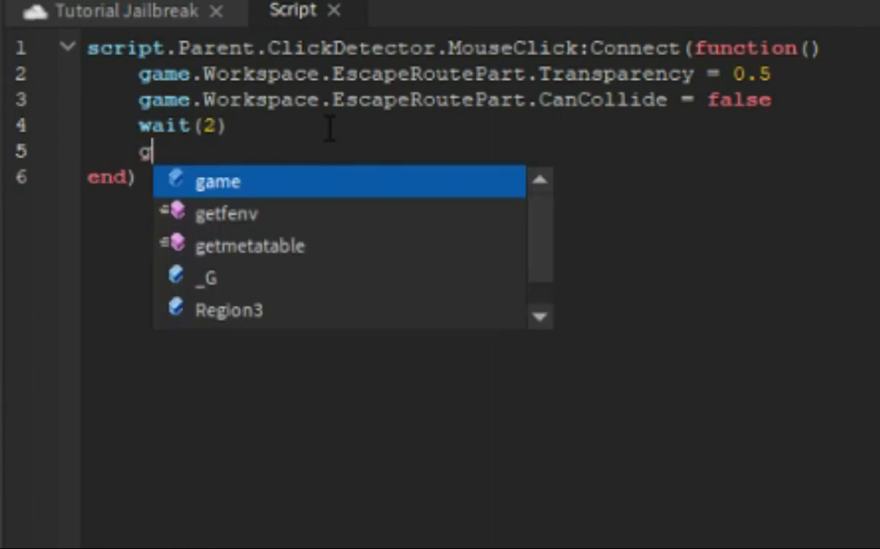
key(Tab)
text(= 0)
key(Return)
Add the function's closing line game.Workspace.EscapeRoutePart.CanCollide = true.
text(game.Workspace.ex)
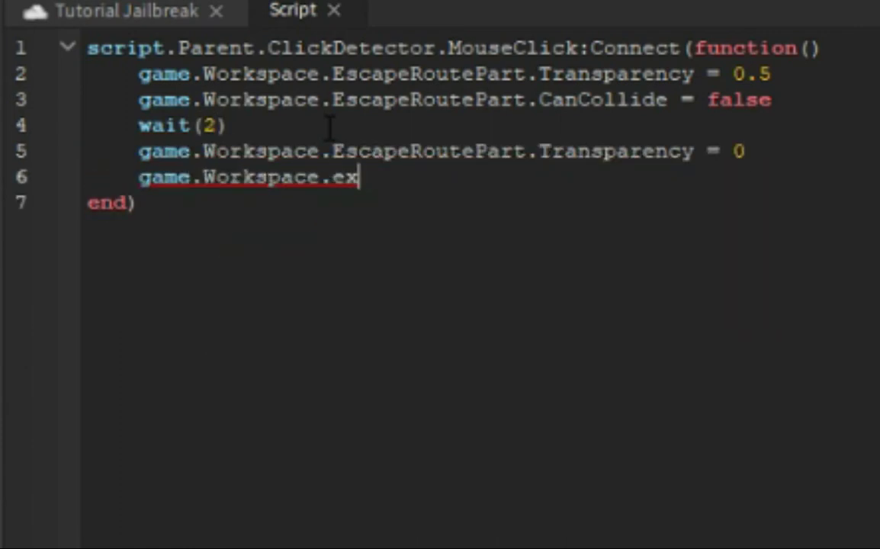
key(Tab)
text(.ChildAdde)
key(BackSpace)
key(BackSpace)
key(BackSpace)
key(BackSpace)
key(BackSpace)
key(BackSpace)
key(BackSpace)
key(BackSpace)
key(BackSpace)
text(Canco)
key(Tab)
text(= true)
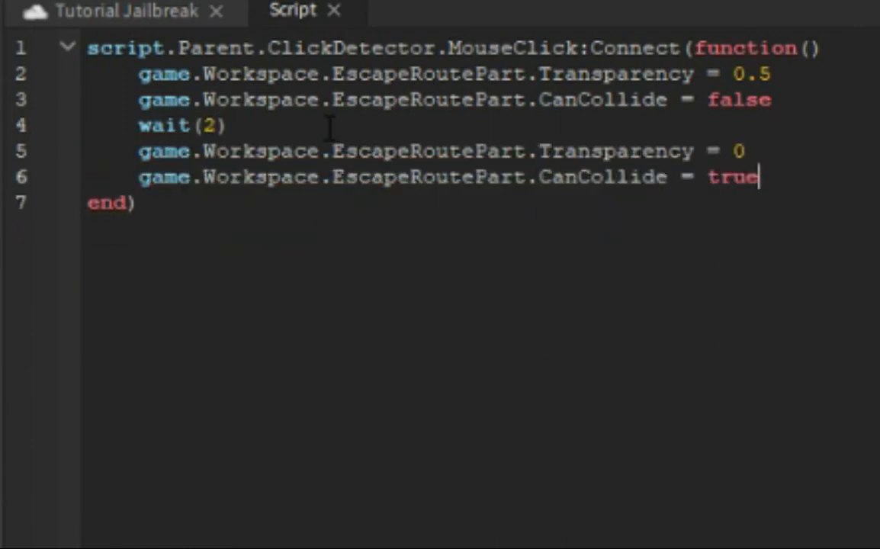
Return to the Tutorial Jailbreak place view and insert a spawn location on the grass inside the enclosure.
click(126, 10)
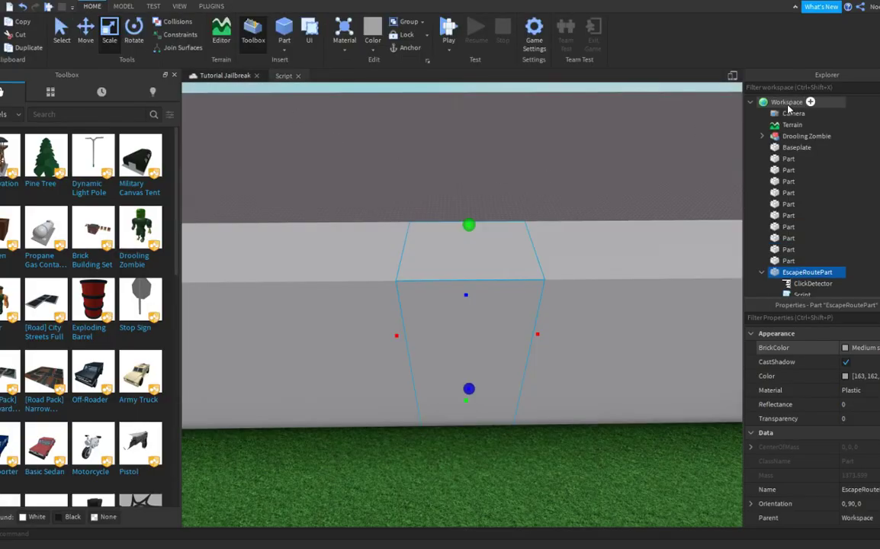
click(787, 104)
mouse_move(797, 107)
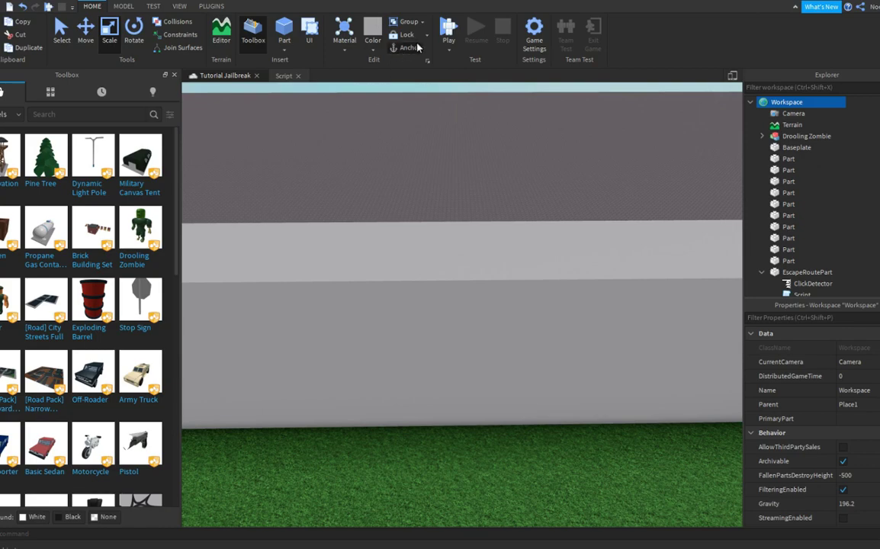
right_drag(468, 116, 466, 116)
click(123, 7)
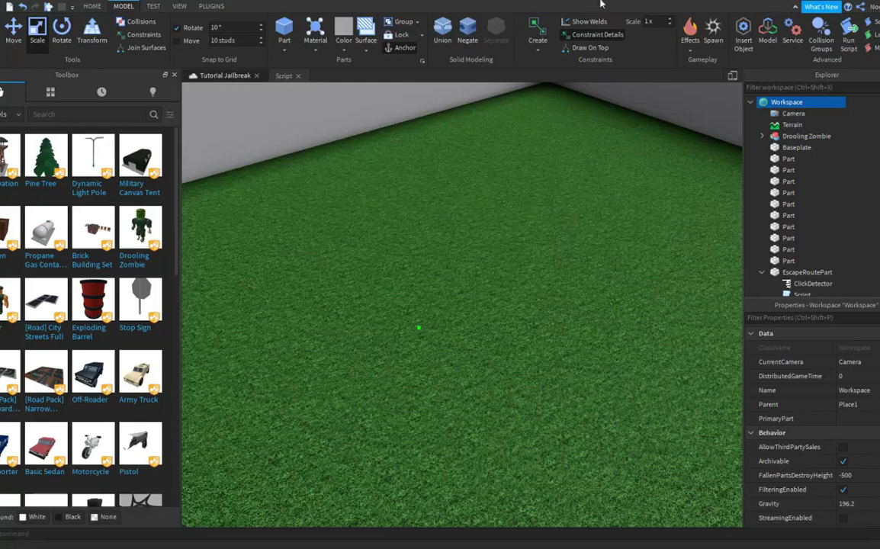
click(714, 30)
scroll(599, 108, down, 5)
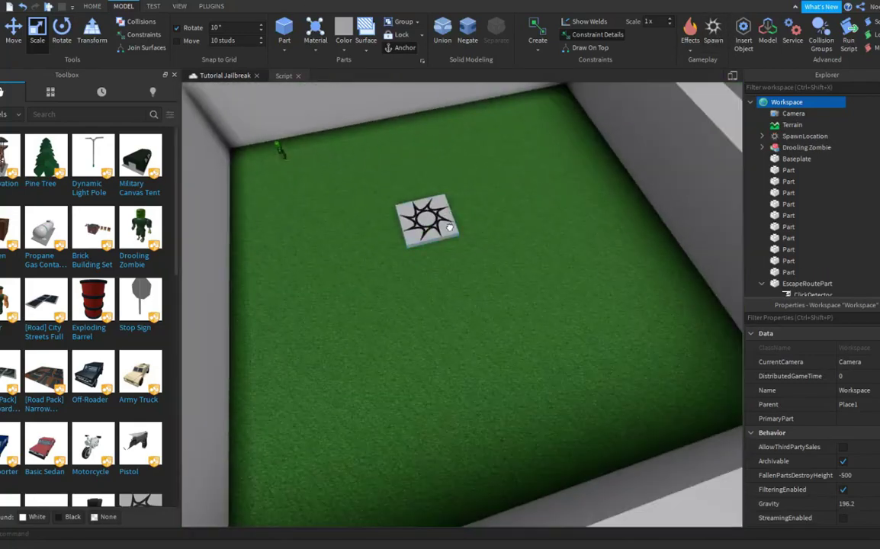
key(f)
Start a playtest, walk the character to the escape route and pass through the wall to the outside.
click(93, 8)
click(448, 29)
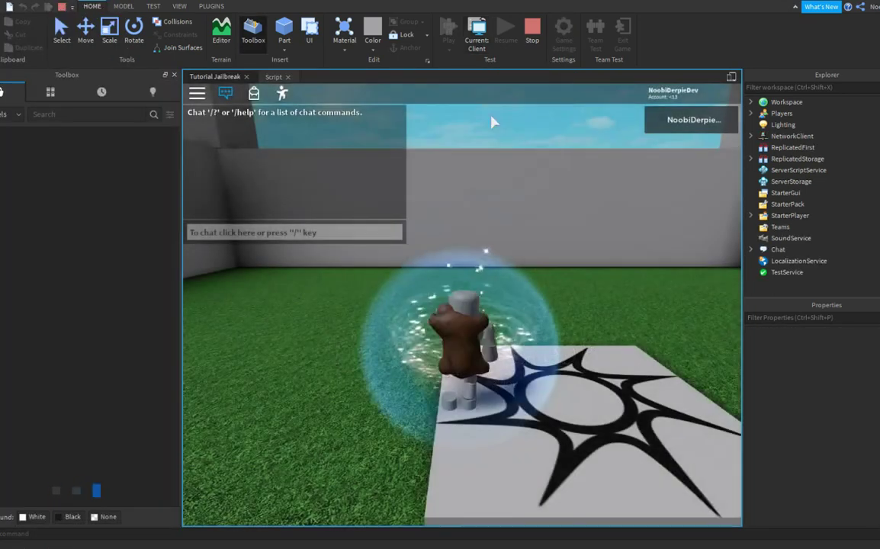
key(w)
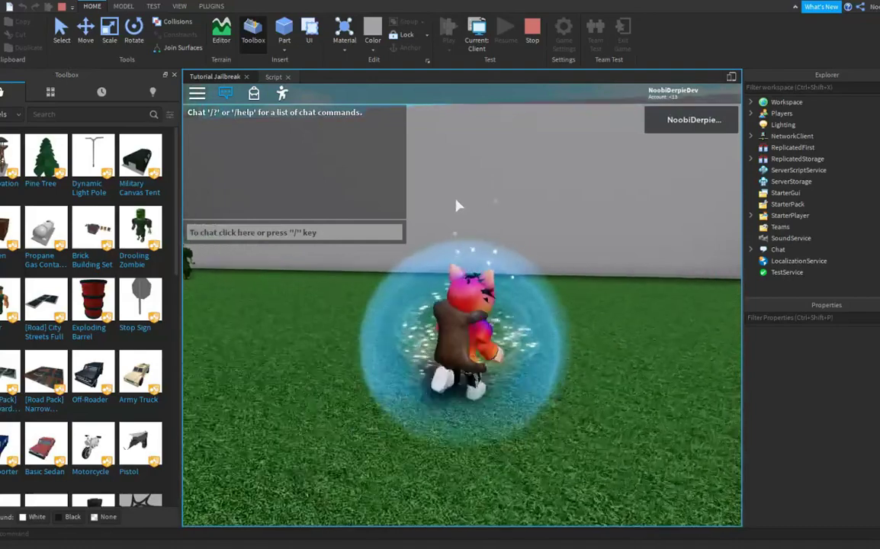
scroll(477, 221, down, 5)
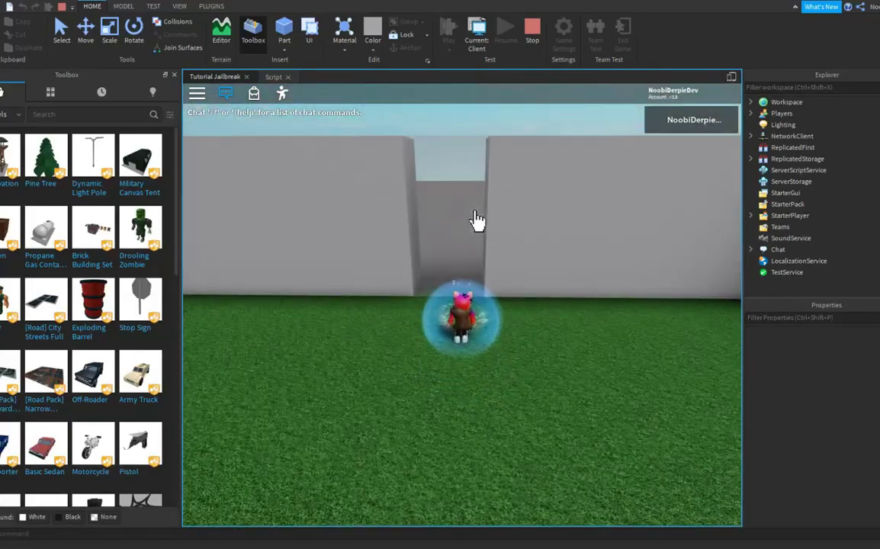
key(w)
right_drag(477, 221, 474, 221)
scroll(474, 221, down, 5)
key(w)
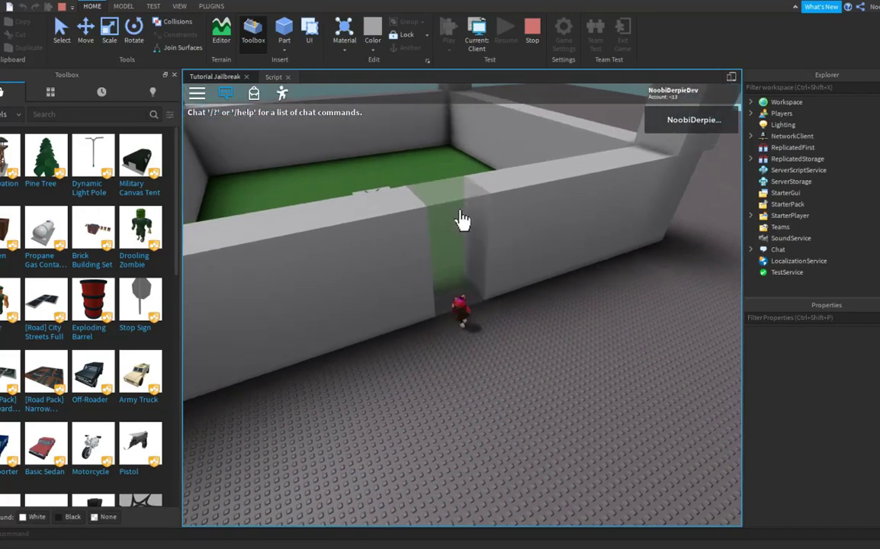
Test the escape route from outside, walk back into the enclosure and stop the playtest.
key(w)
key(w)
right_drag(467, 218, 467, 212)
click(467, 216)
key(w)
key(w)
key(w)
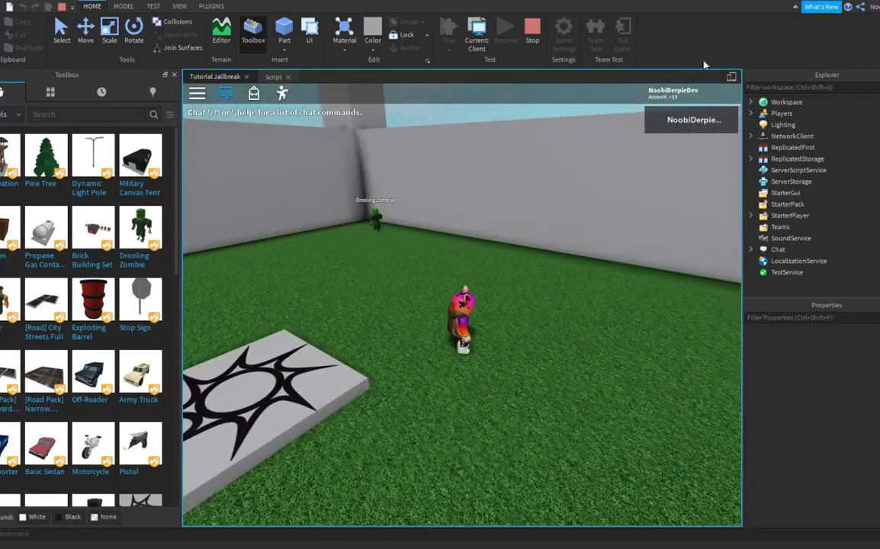
click(533, 30)
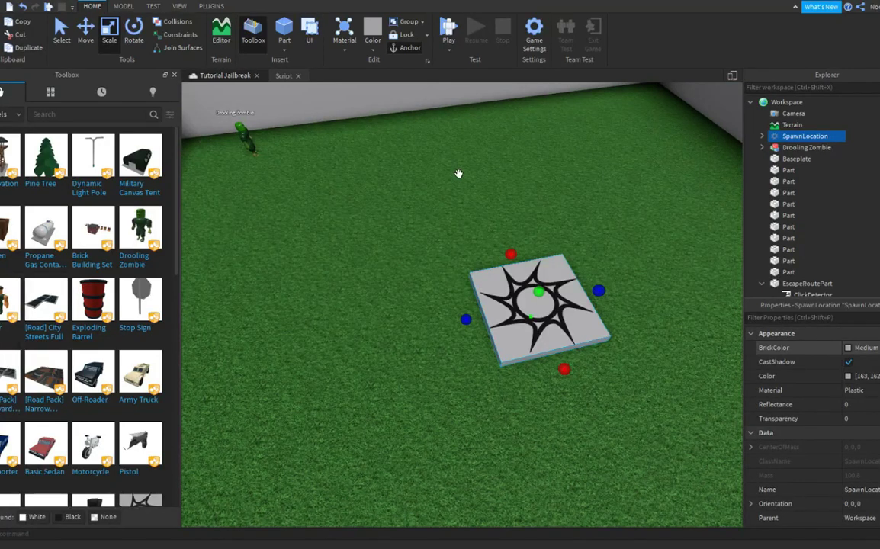
Insert the Teams service into the game.
click(752, 102)
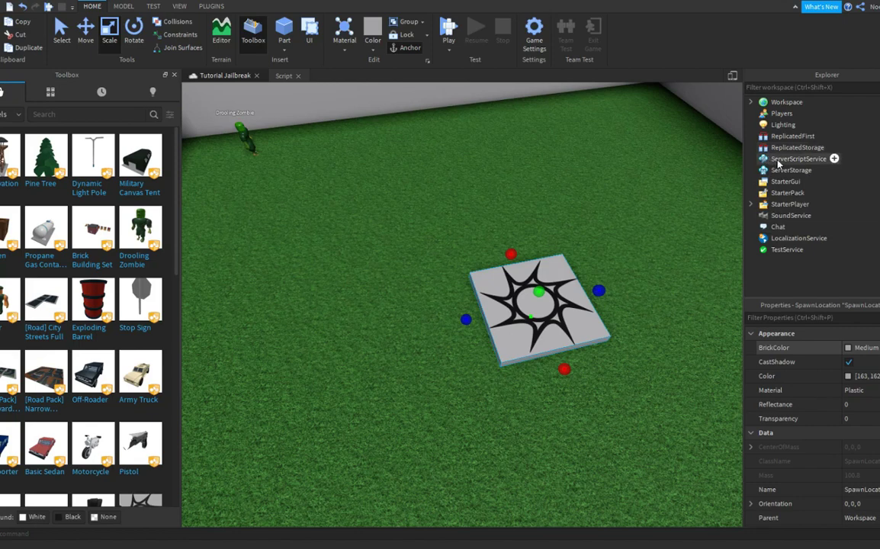
click(132, 7)
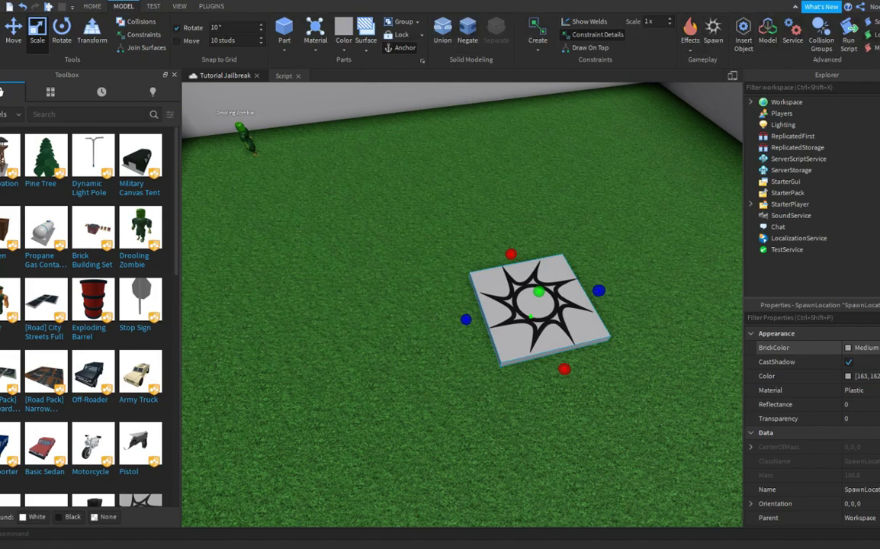
click(788, 41)
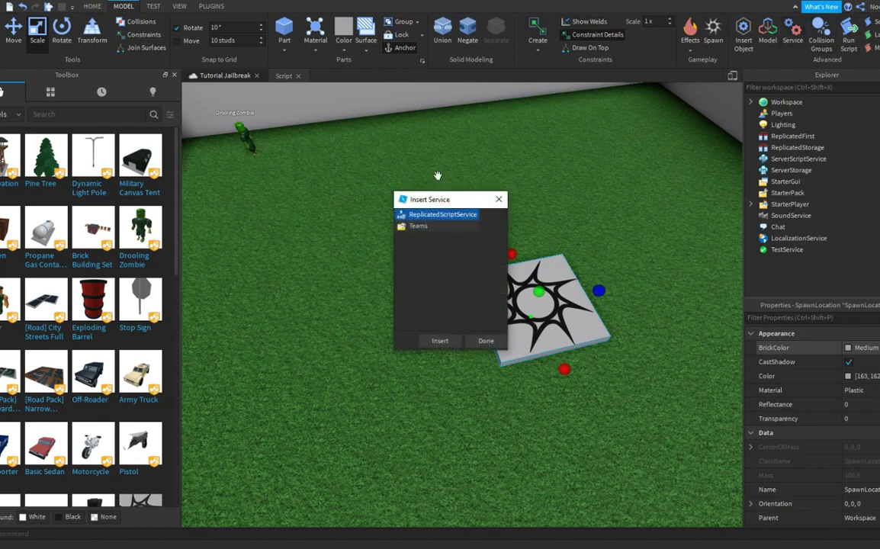
click(418, 226)
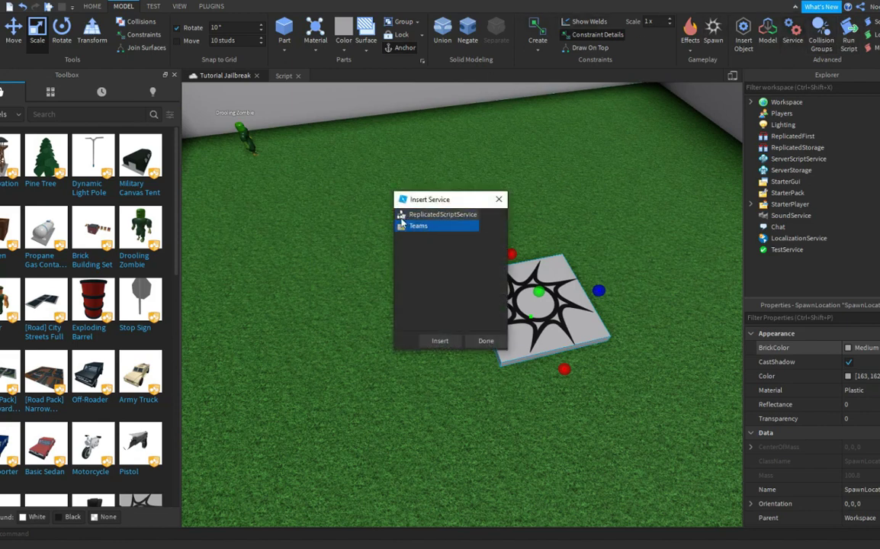
click(443, 344)
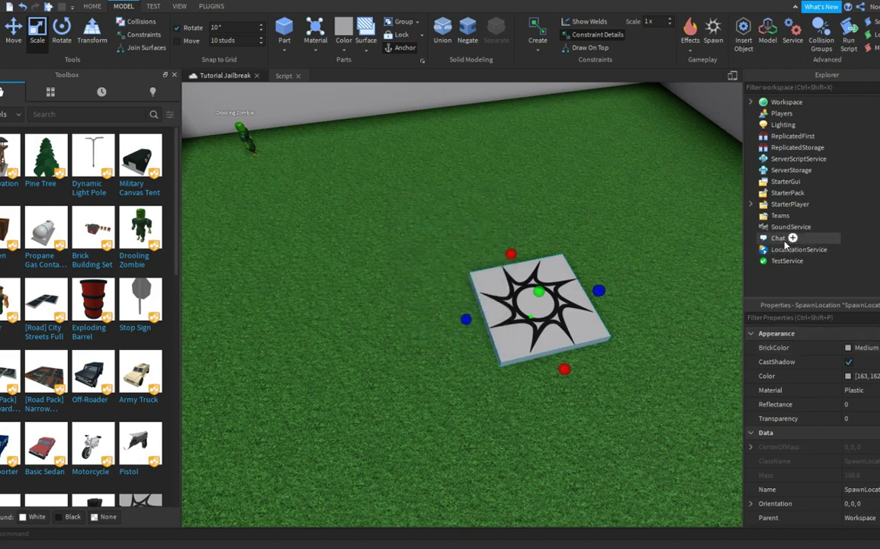
Add a Team object to the Teams service and duplicate it twice to make three teams.
click(776, 220)
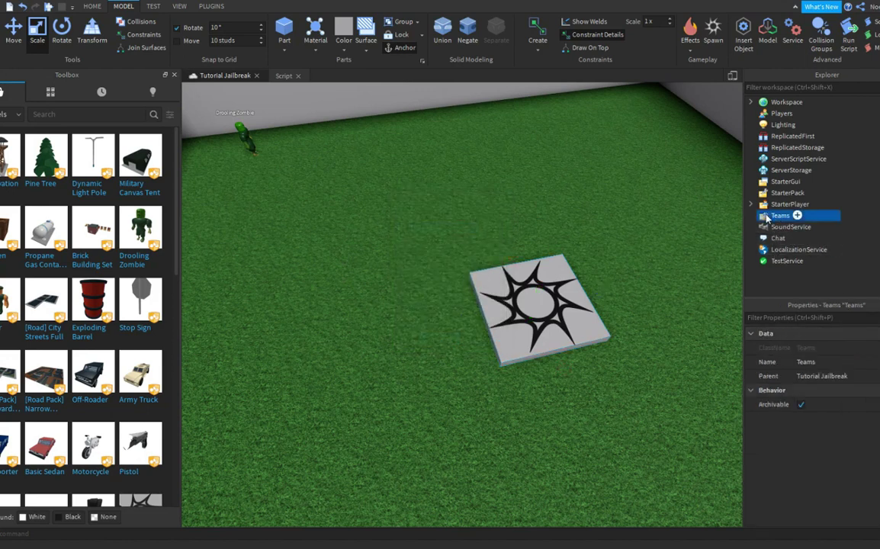
click(797, 216)
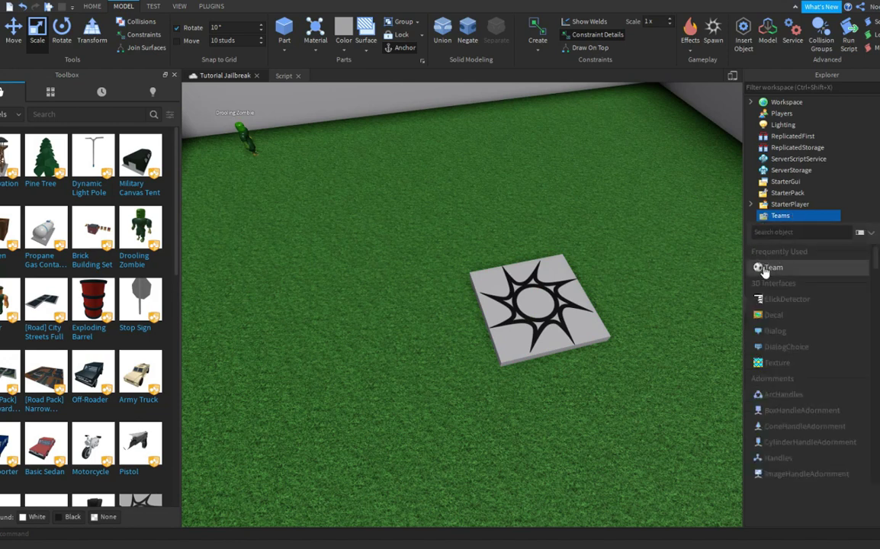
click(764, 269)
click(781, 230)
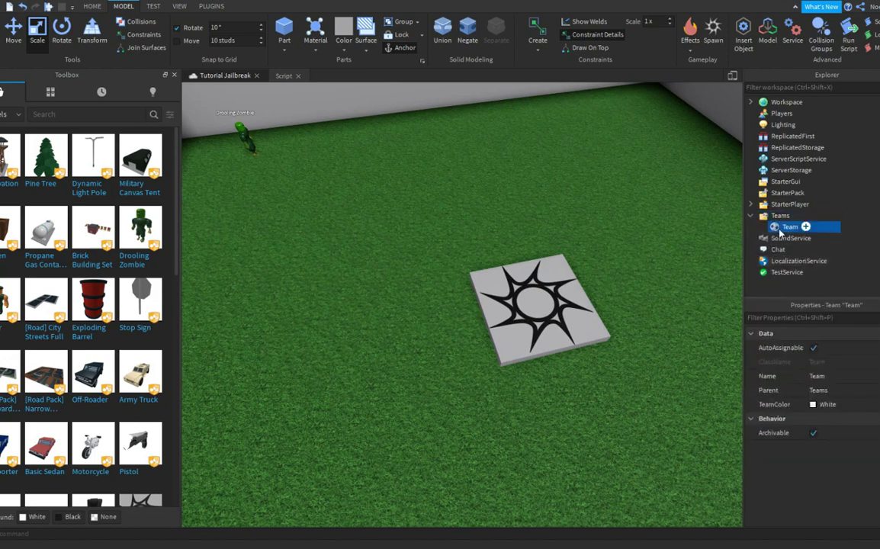
key(ctrl+d)
key(ctrl+d)
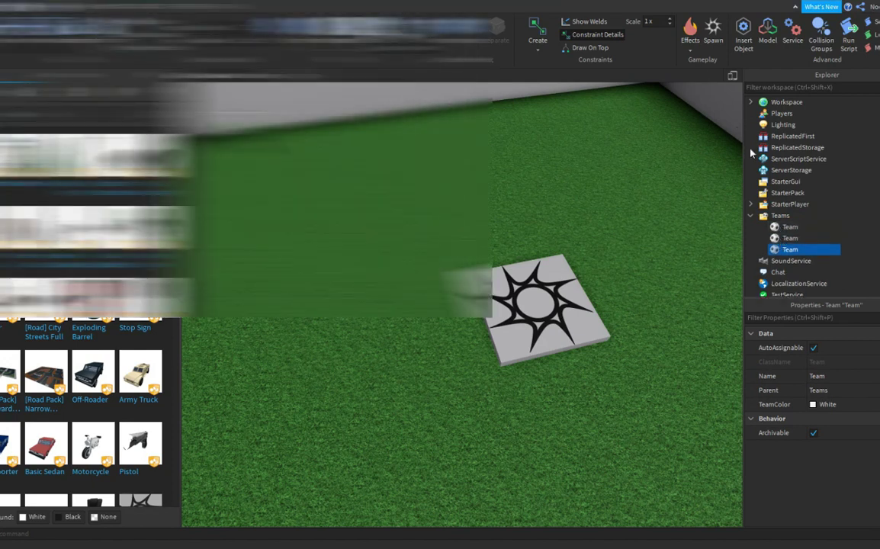
Rename the first team Criminal and set its TeamColor to Really red.
double_click(785, 229)
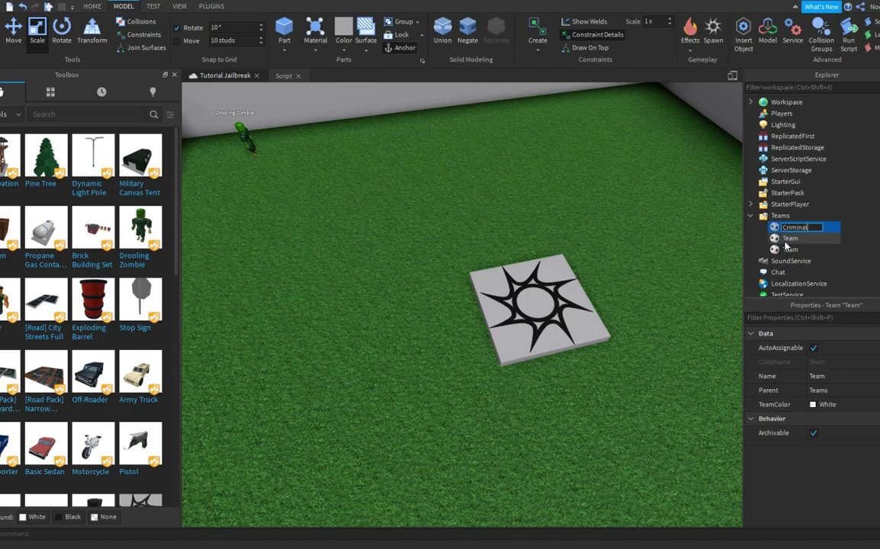
click(816, 403)
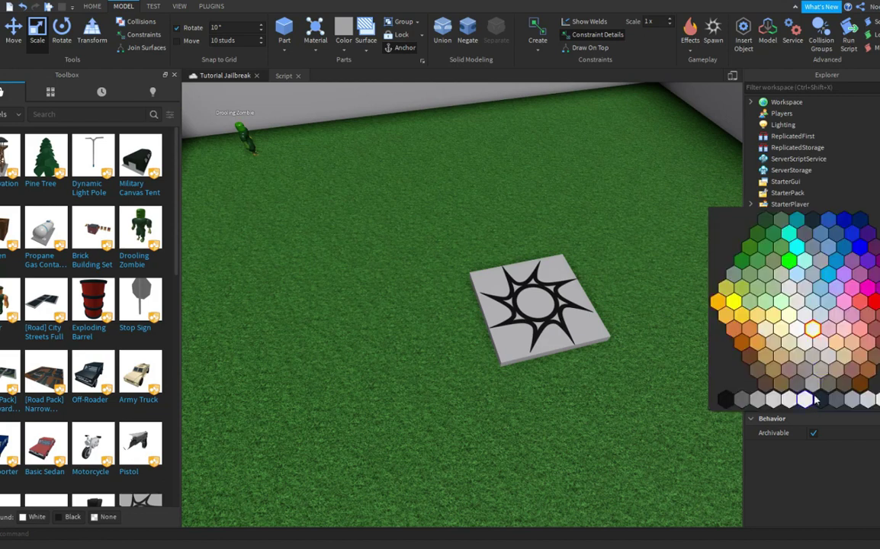
click(875, 303)
Rename the second team Police and set its TeamColor to Really blue.
click(790, 238)
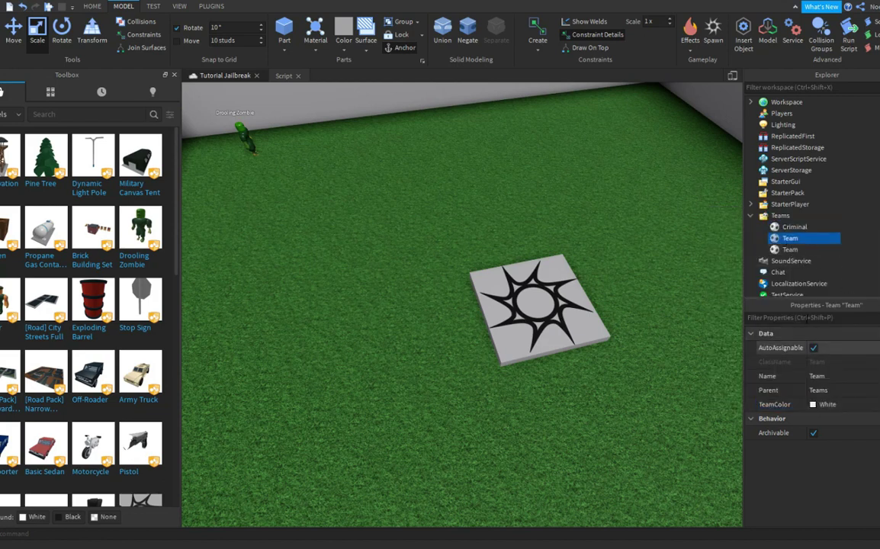
click(794, 229)
double_click(791, 239)
text(Police)
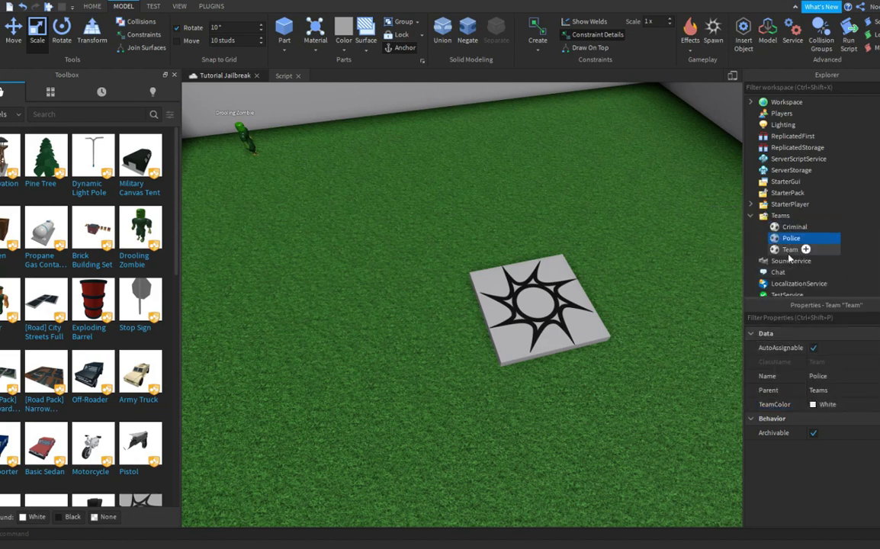
click(820, 404)
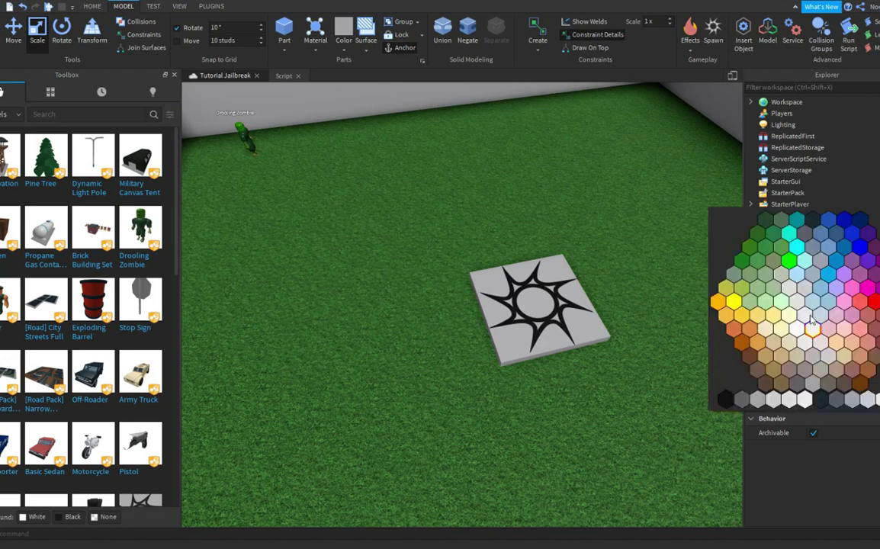
click(861, 248)
Rename the third team Prisoner and set its TeamColor to Deep orange.
click(794, 250)
key(F2)
text(Prisoner)
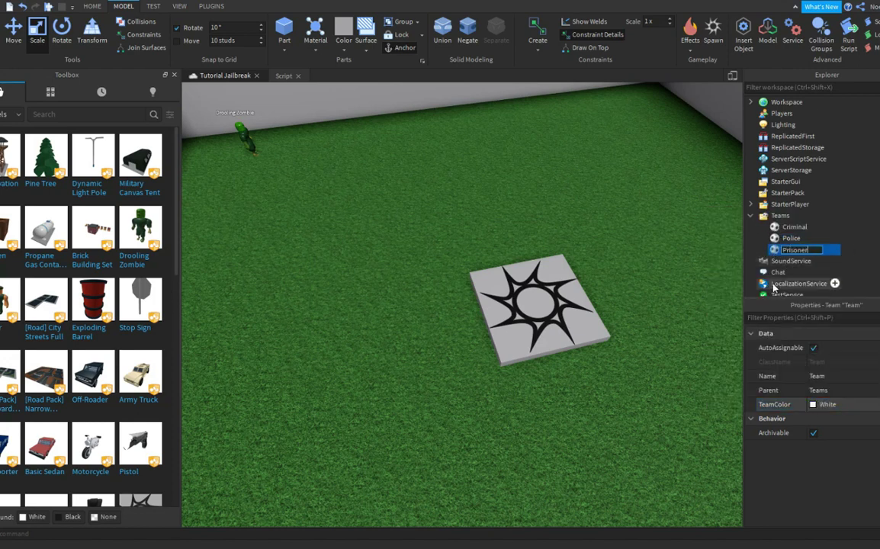
key(Return)
click(824, 404)
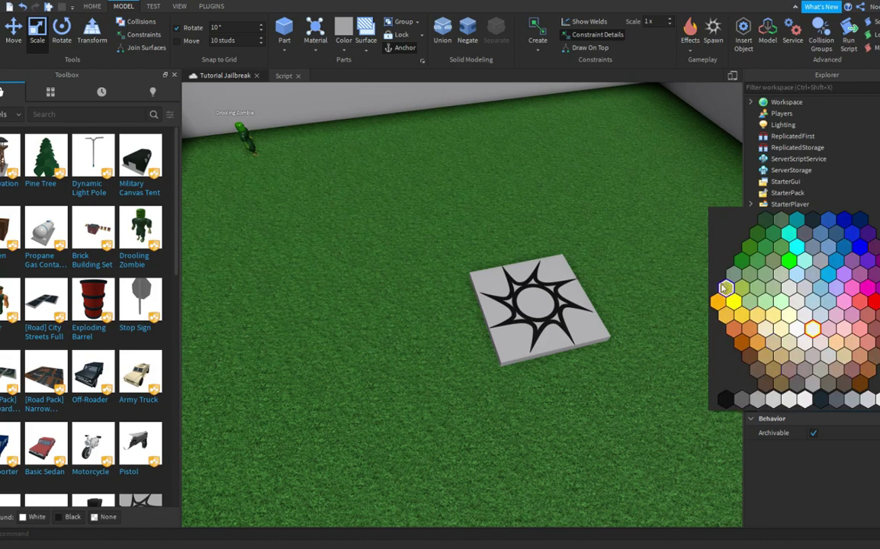
click(718, 302)
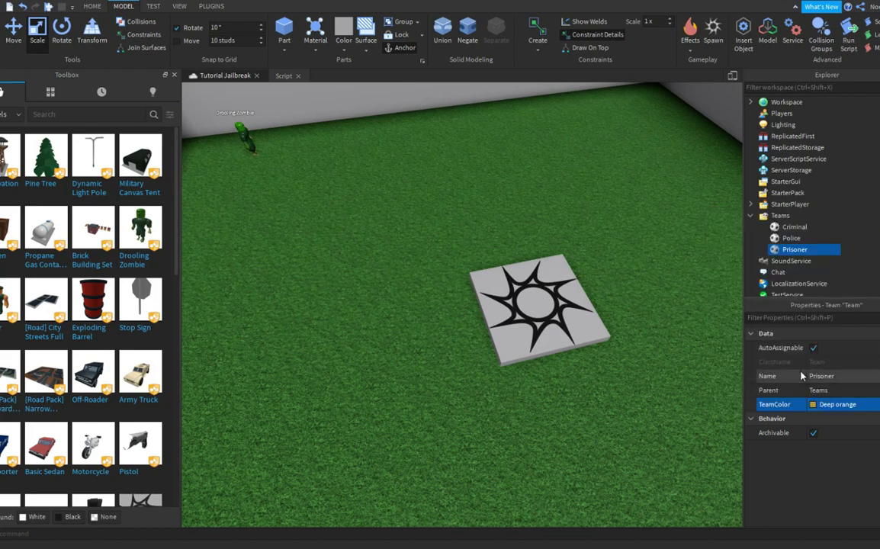
Duplicate the spawn location twice and place the copies beside the original in a spaced row on the grass.
right_drag(642, 250, 595, 252)
scroll(595, 252, down, 3)
scroll(596, 252, up, 3)
right_drag(433, 195, 572, 328)
click(527, 327)
scroll(527, 328, down, 1)
click(86, 7)
click(66, 30)
key(ctrl+d)
drag(500, 290, 522, 250)
key(ctrl+d)
key(d)
Rename the three spawn locations Police, Criminal and Prisoners.
click(797, 136)
click(797, 136)
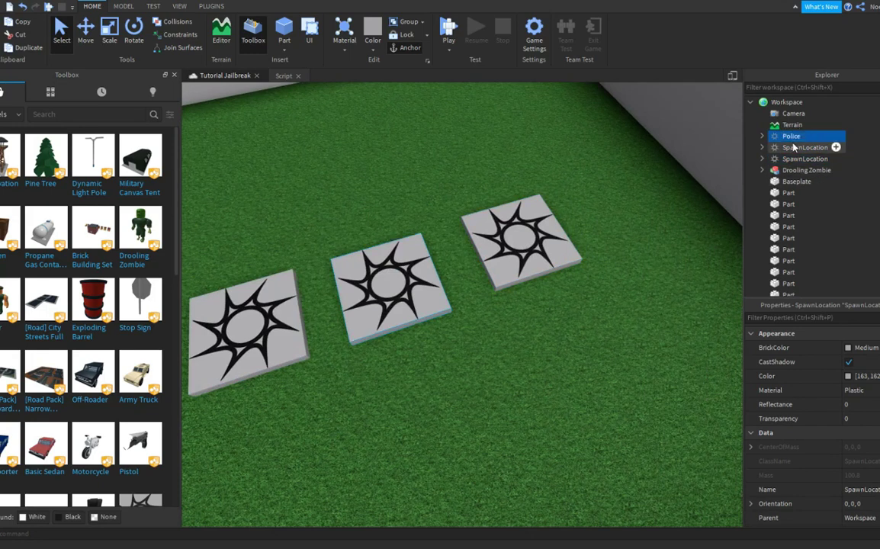
double_click(795, 147)
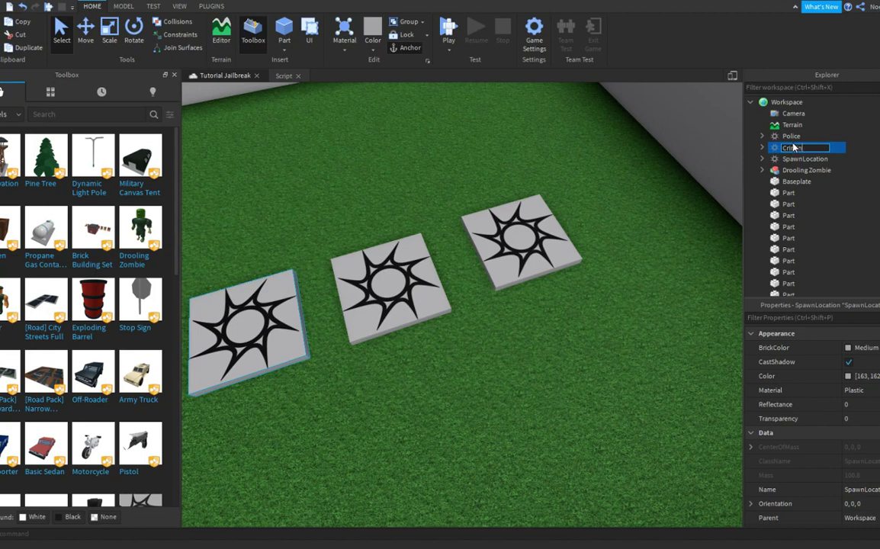
double_click(793, 159)
text(P)
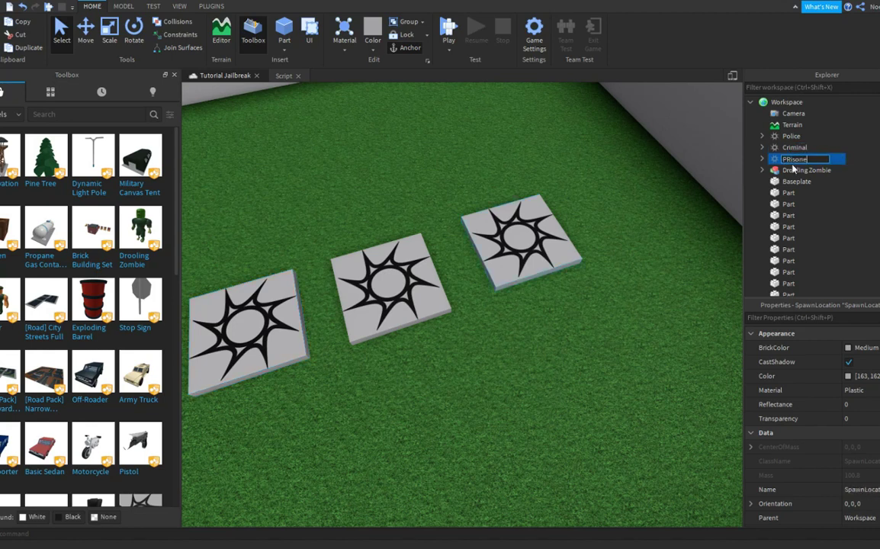
text(risoners)
key(Return)
On the Prisoners spawn, enable AllowTeamChangeOnTouch, disable Neutral and set the TeamColor to Deep orange.
scroll(615, 298, up, 3)
scroll(834, 414, down, 5)
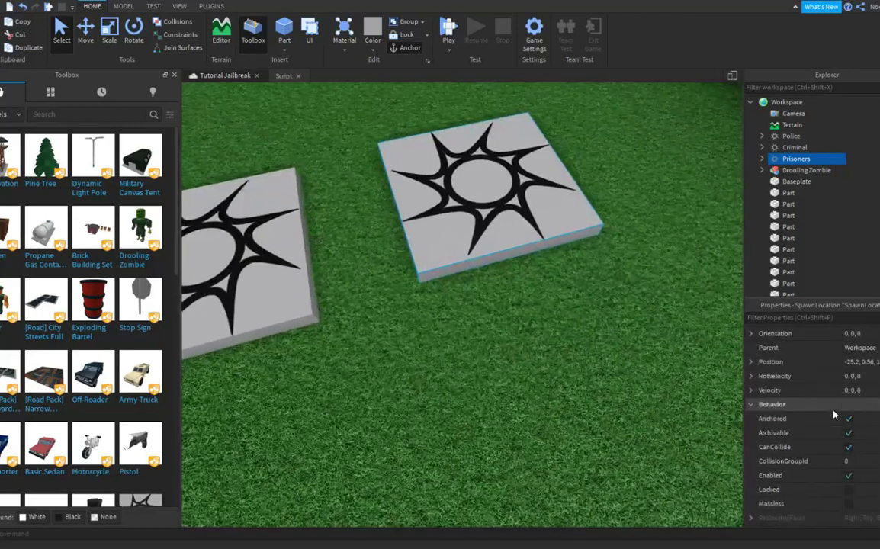
scroll(833, 414, down, 5)
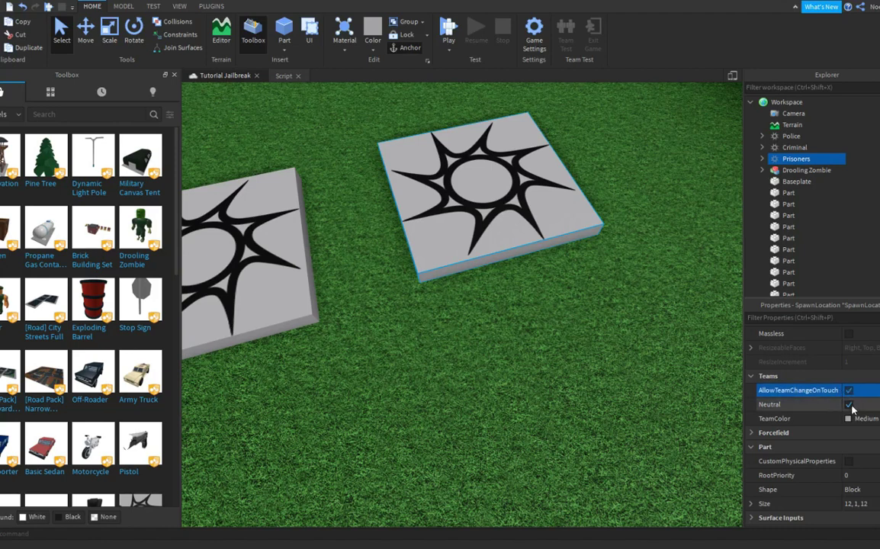
click(849, 405)
click(847, 419)
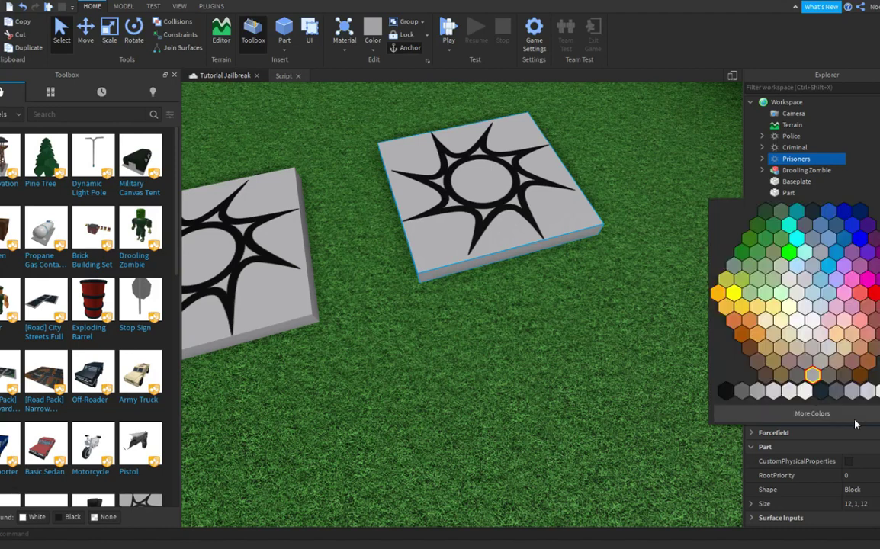
click(718, 295)
scroll(515, 249, down, 5)
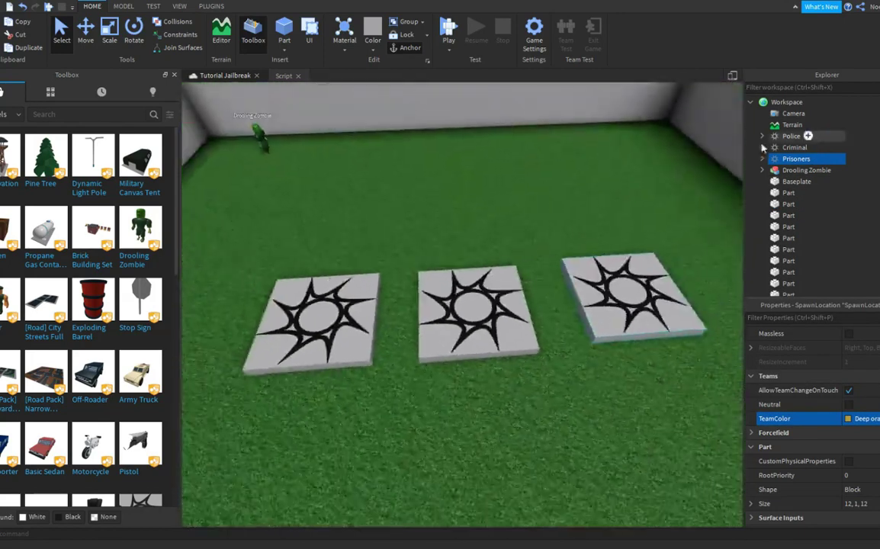
On the Criminal spawn, enable AllowTeamChangeOnTouch, disable Neutral and set the TeamColor to Really red.
click(790, 147)
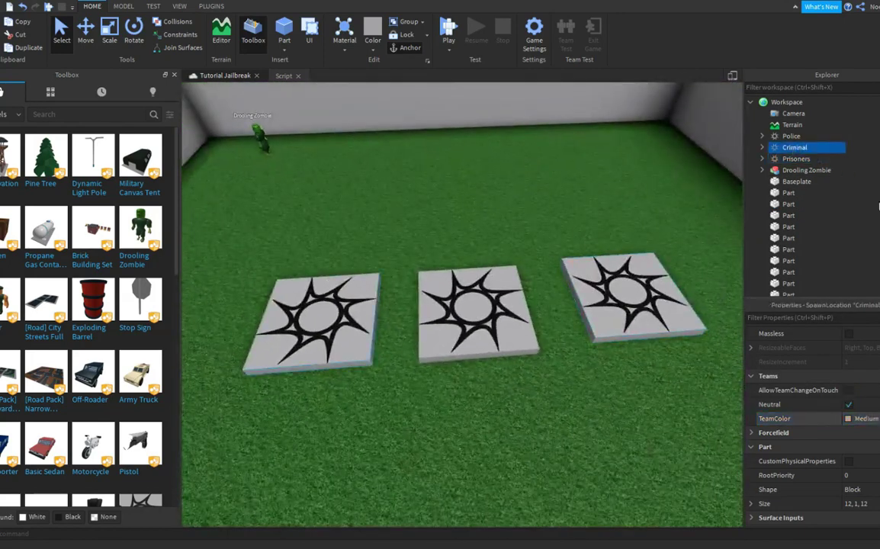
click(849, 390)
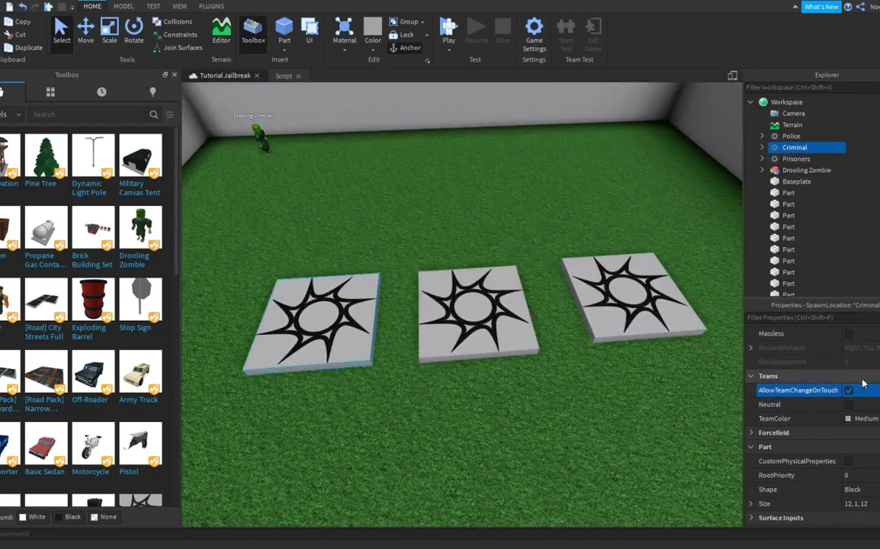
click(847, 419)
click(875, 293)
On the Police spawn, set the TeamColor to Really blue, enable AllowTeamChangeOnTouch and disable Neutral.
click(792, 135)
click(847, 418)
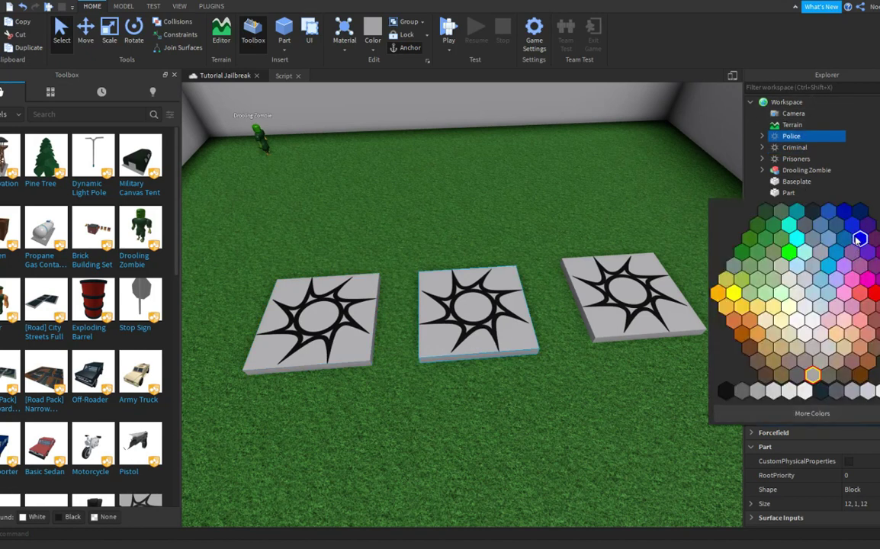
click(859, 240)
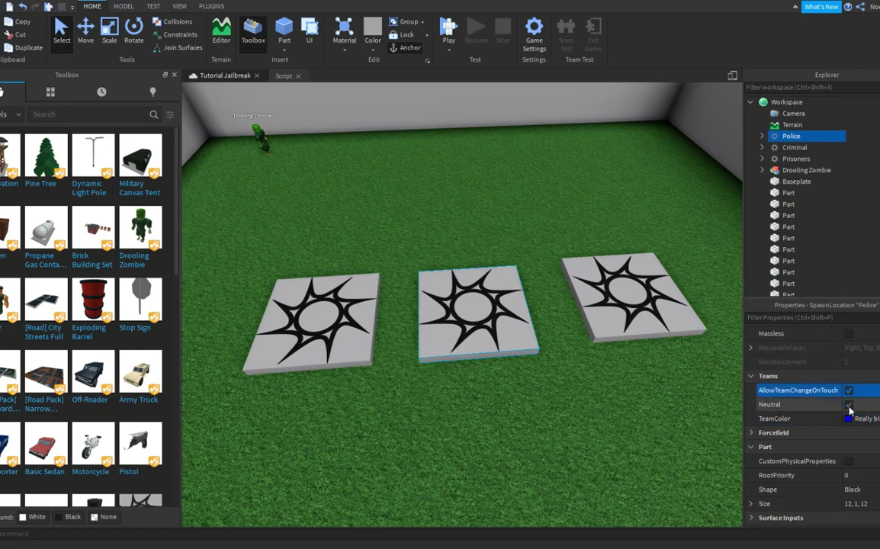
click(849, 405)
right_drag(456, 452, 460, 454)
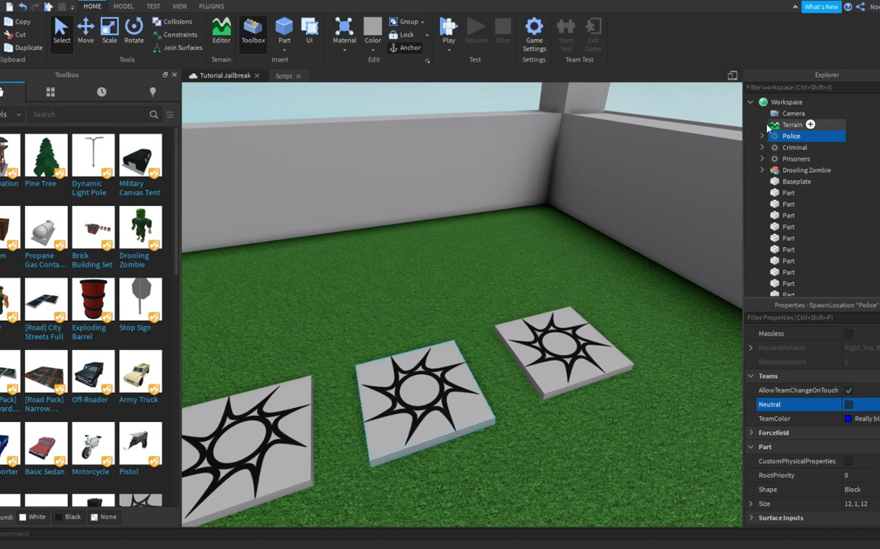
Turn off AutoAssignable for the Police and Criminal teams, leaving it enabled for the Prisoner team.
mouse_move(772, 102)
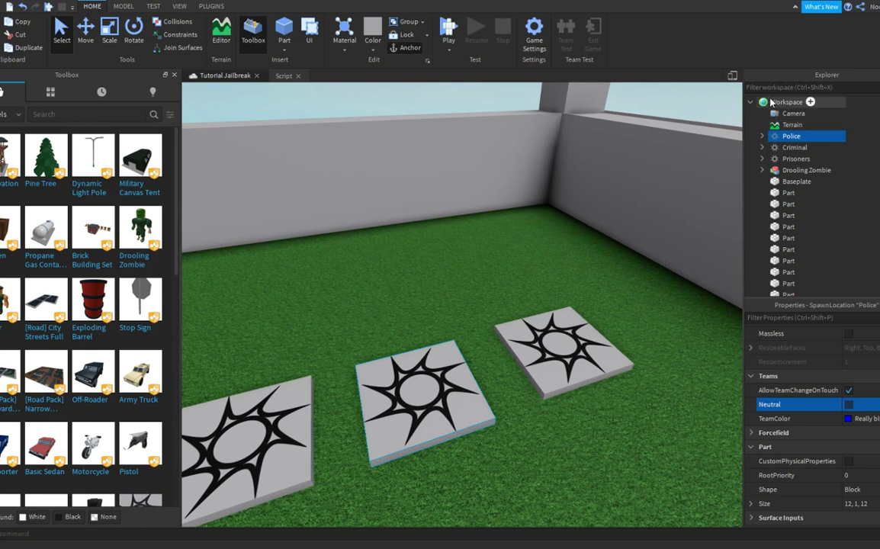
click(751, 102)
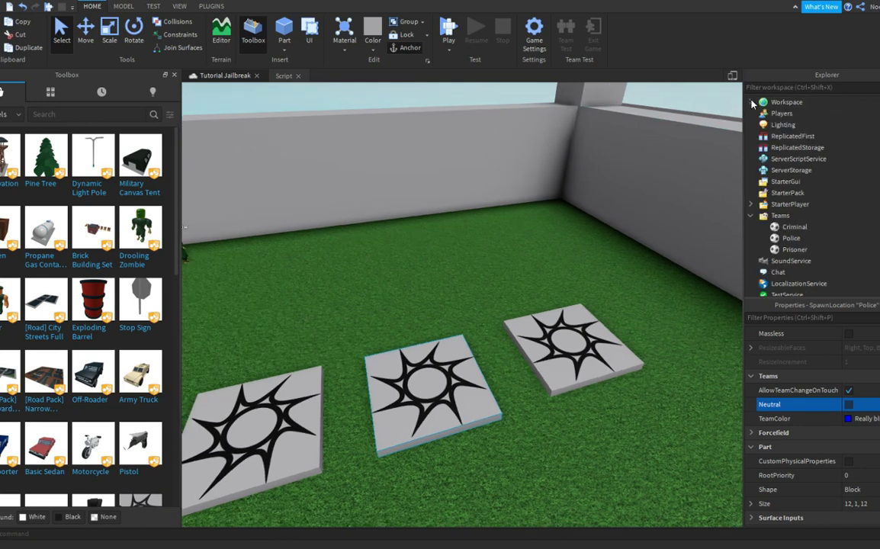
click(790, 249)
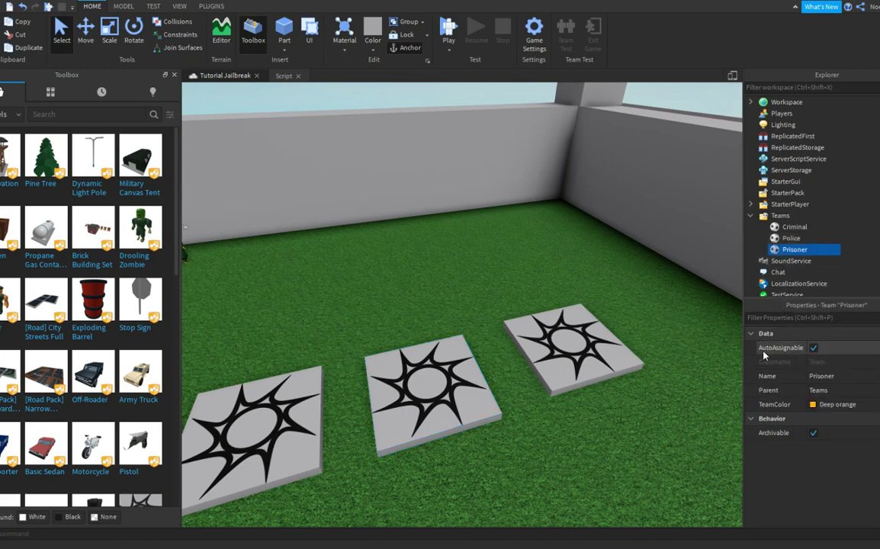
click(791, 239)
click(814, 348)
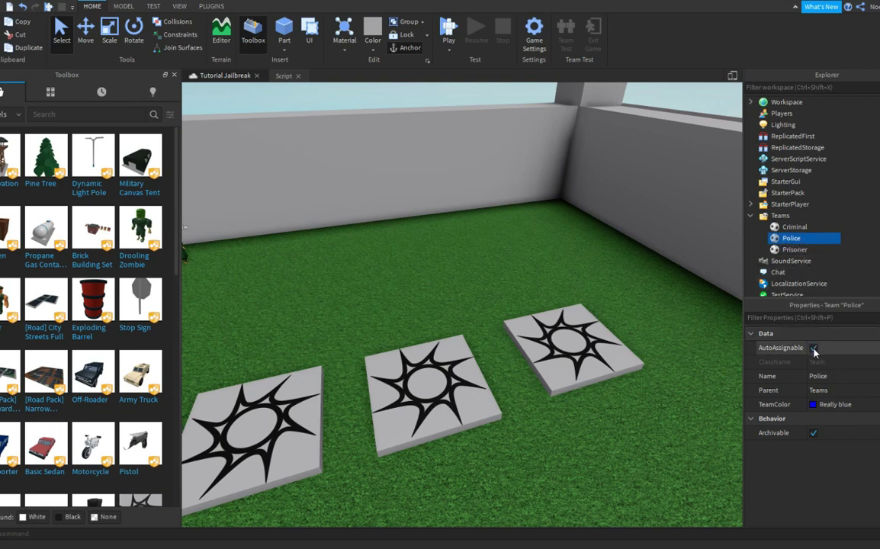
click(794, 226)
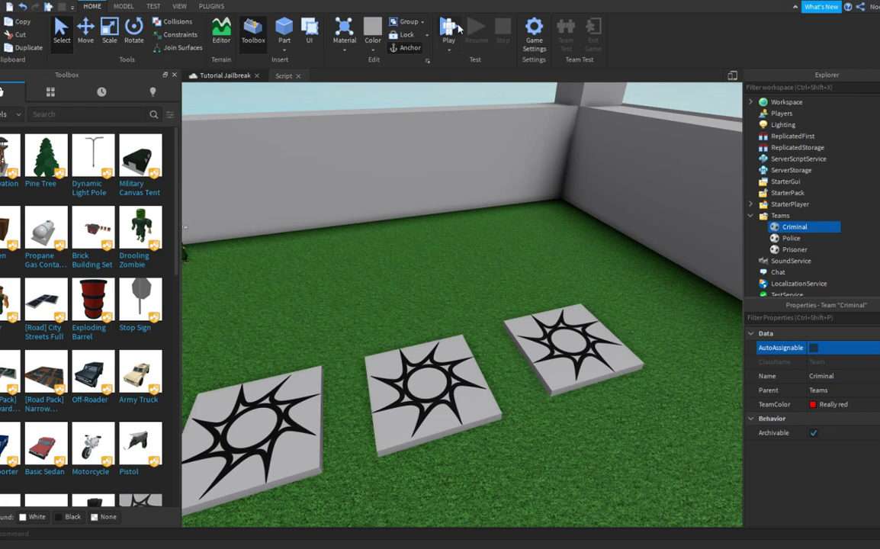
click(790, 102)
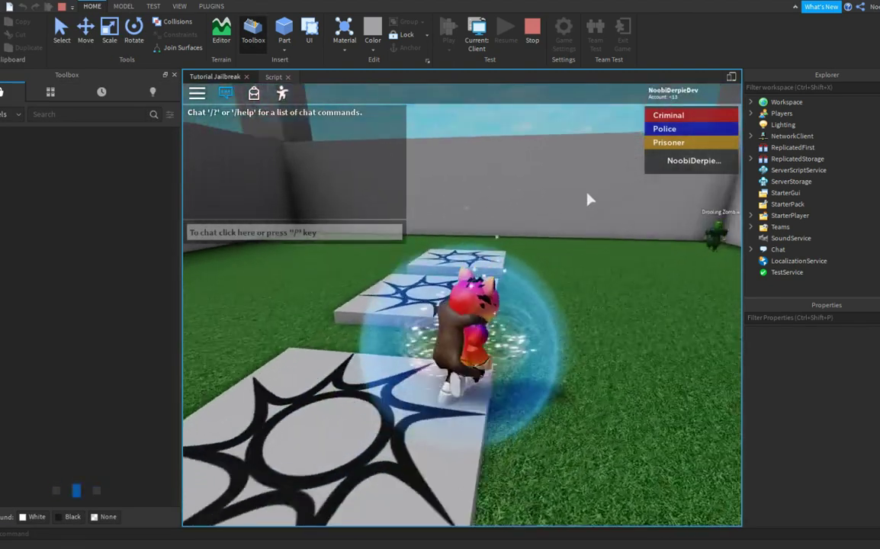
Walk the character around the spawn pads in the play test to check the Criminal, Police and Prisoner team assignment, and end the test.
right_drag(588, 200, 587, 200)
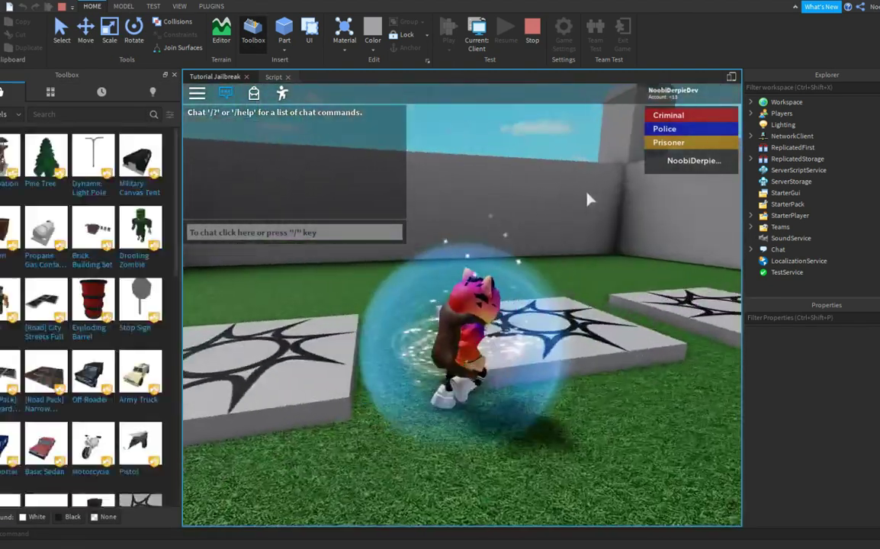
key(d)
key(d)
key(d)
key(a)
right_drag(535, 183, 536, 182)
scroll(536, 183, down, 3)
key(a)
key(d)
key(w)
key(d)
key(s)
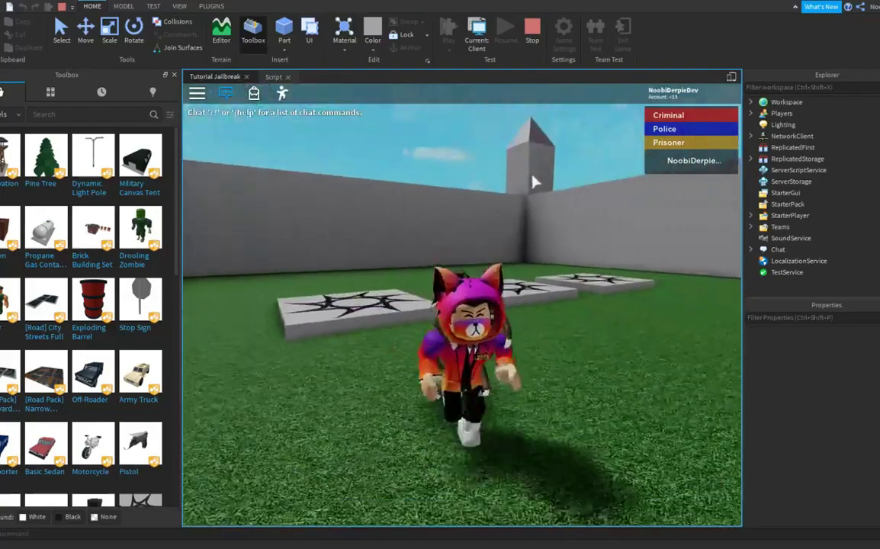
key(w)
right_drag(532, 216, 533, 216)
key(s)
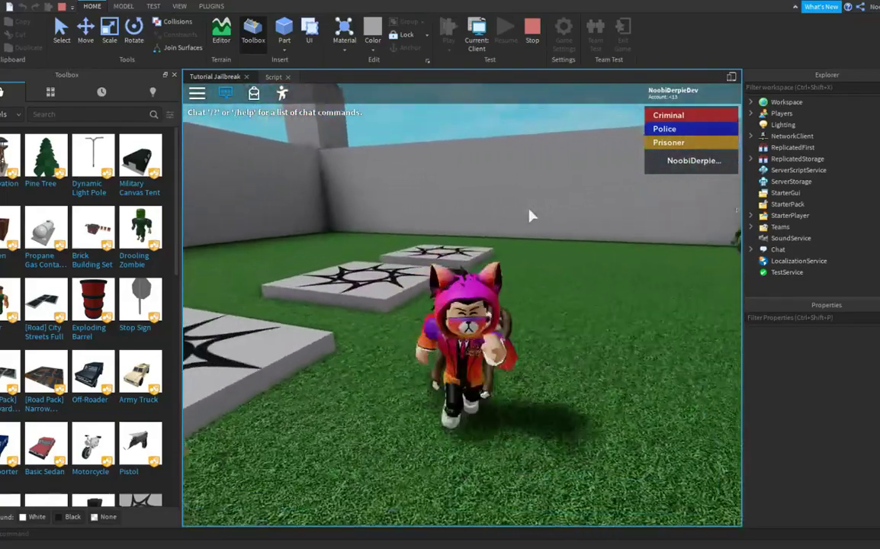
click(533, 28)
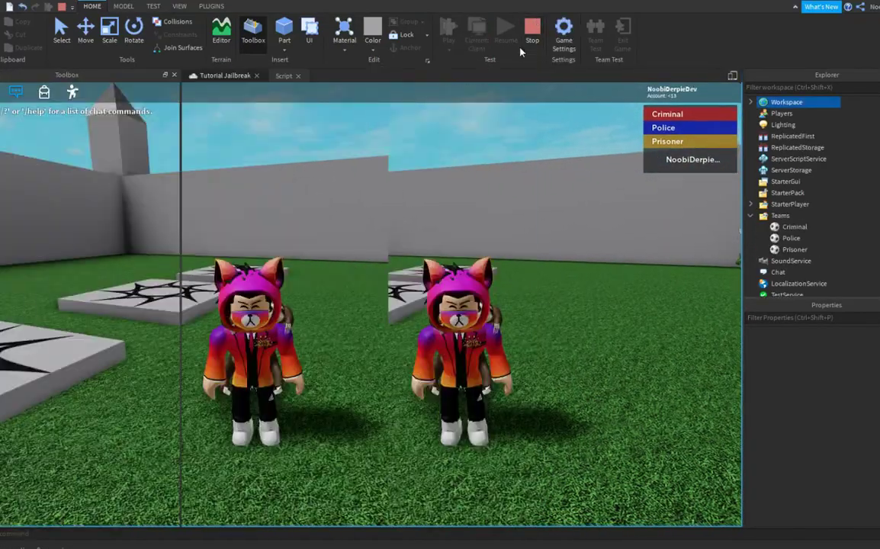
Insert a block part and place it on the baseplate ground outside the prison wall.
scroll(412, 247, down, 4)
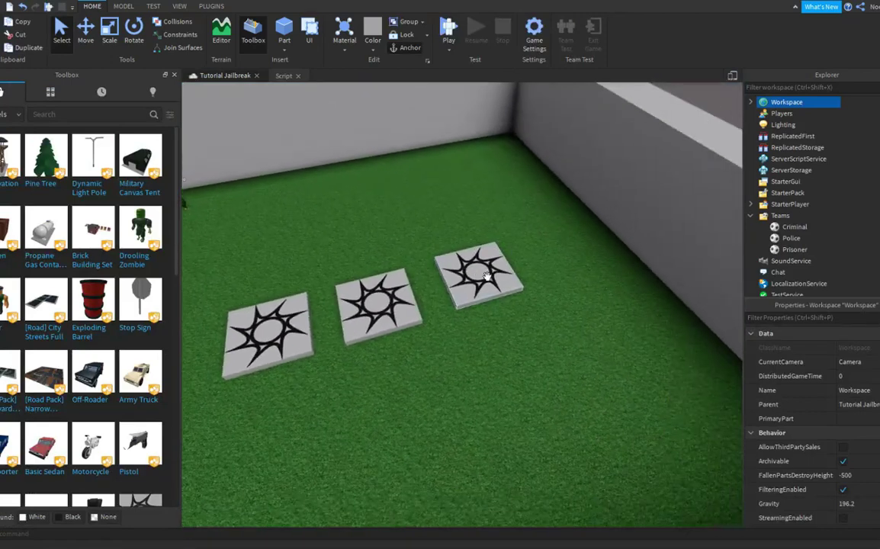
click(487, 277)
right_drag(487, 276, 359, 90)
key(a)
click(794, 147)
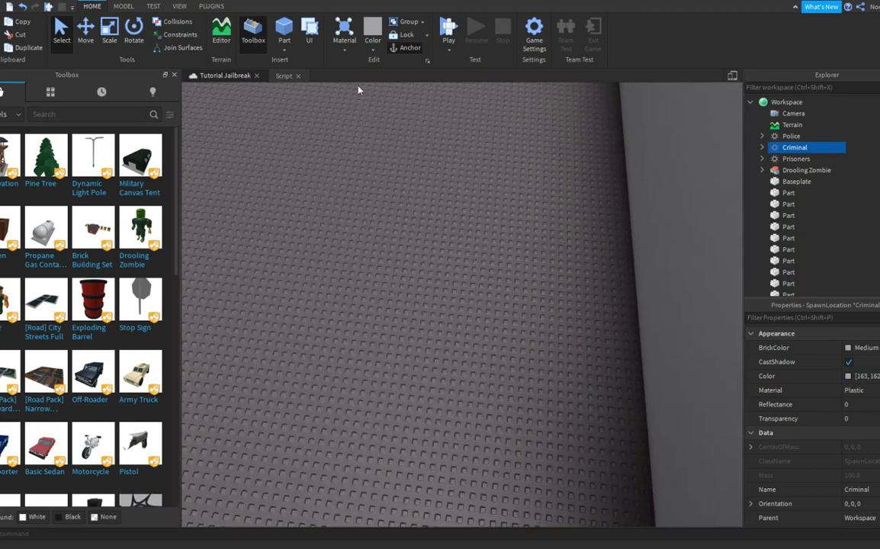
click(290, 28)
drag(470, 290, 413, 250)
Add a Script to the new part with a Touched handler changing a touching player's TeamColor from Prisoner to Criminal, ending at end) without a blank line.
click(803, 284)
text(script)
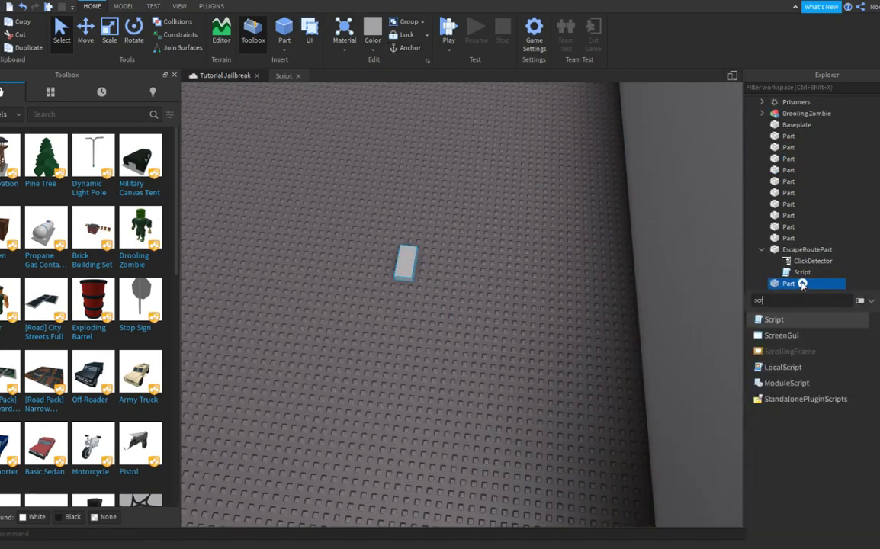
key(Return)
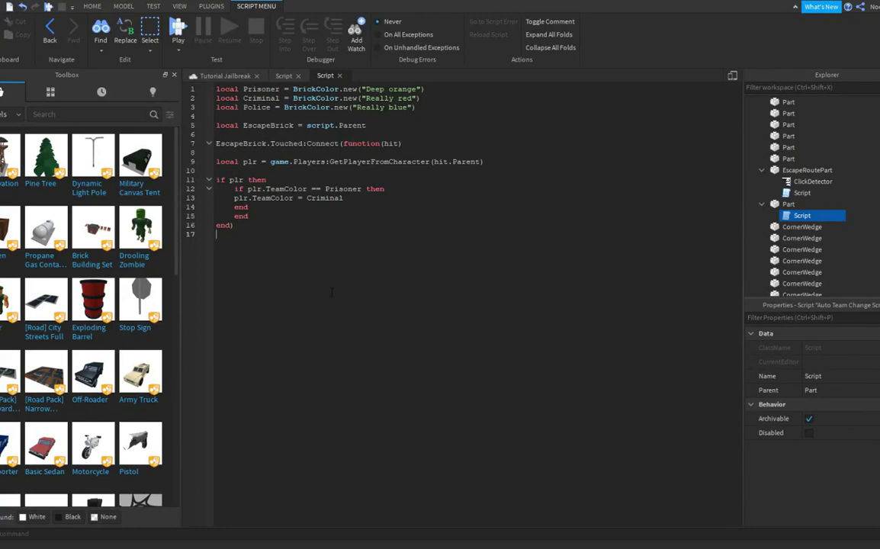
click(248, 235)
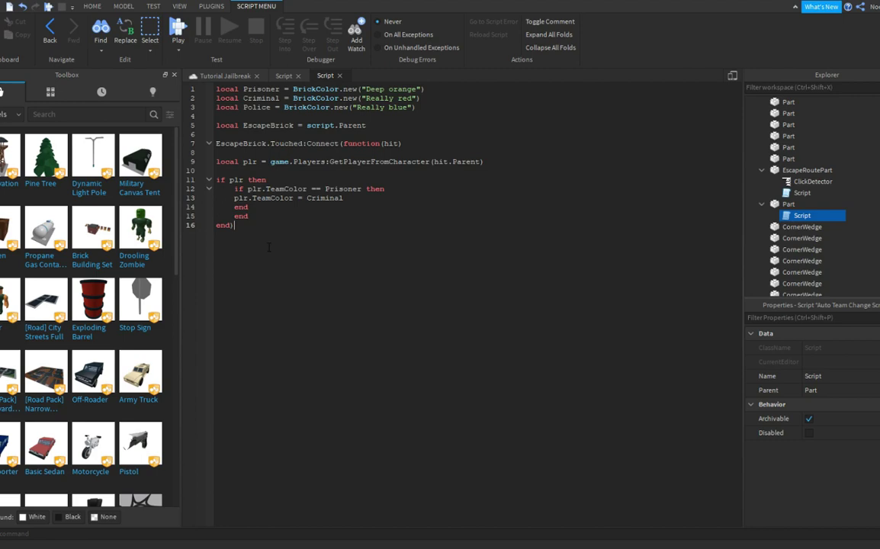